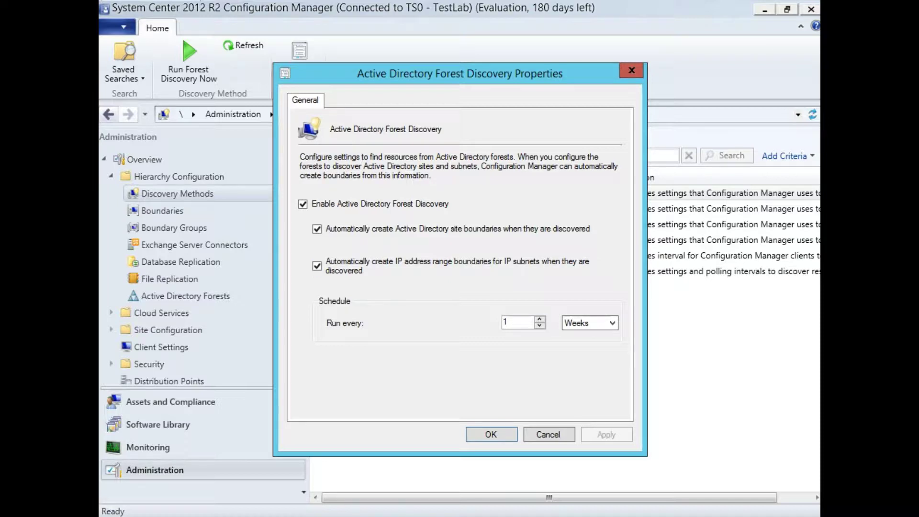
# Step: Accept the Active Directory Forest Discovery settings and review the Group Discovery polling schedule and the kinds of scope that can be added
pyautogui.click(489, 434)
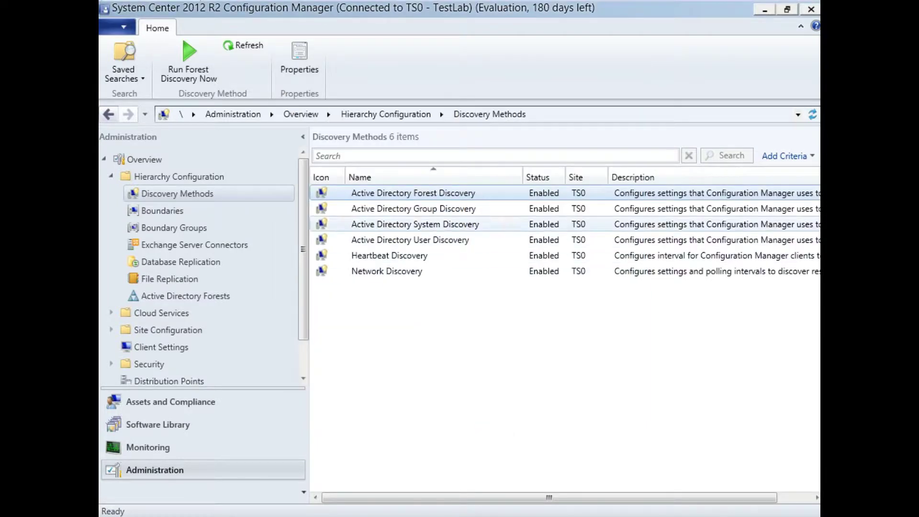
pyautogui.doubleClick(431, 208)
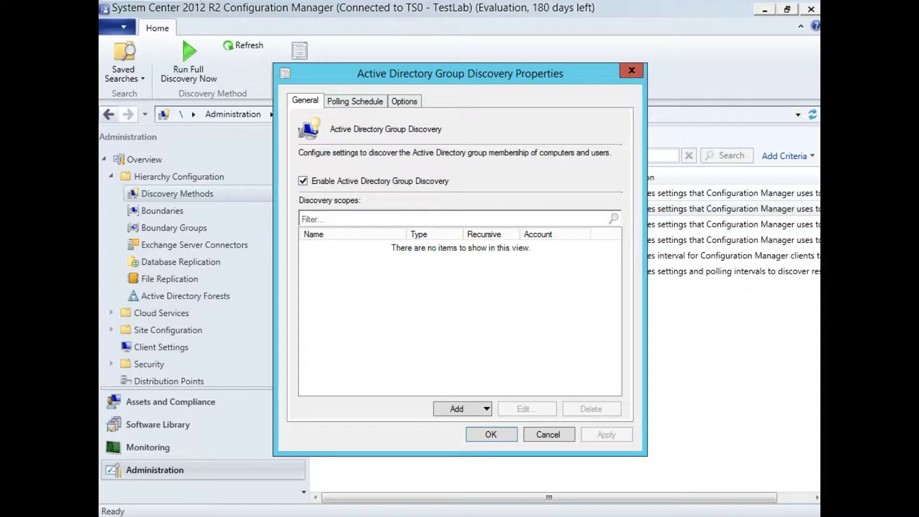
pyautogui.click(359, 98)
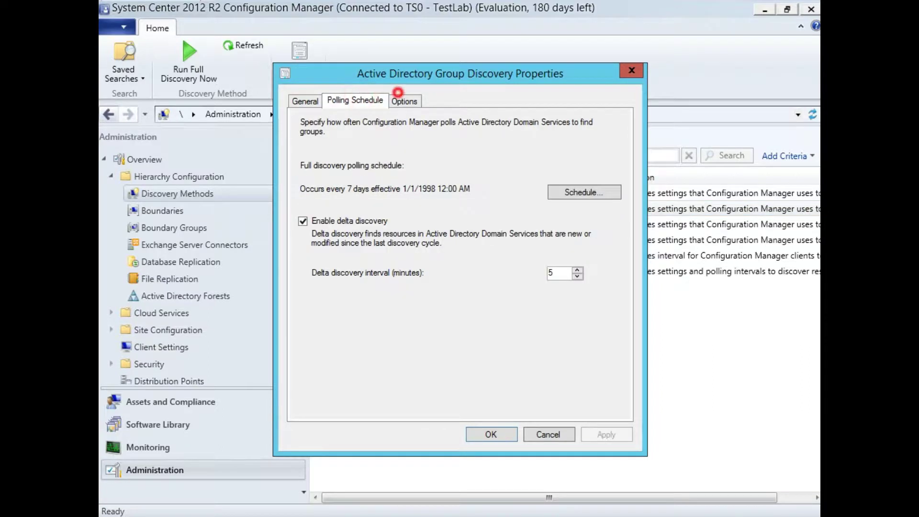
pyautogui.click(305, 100)
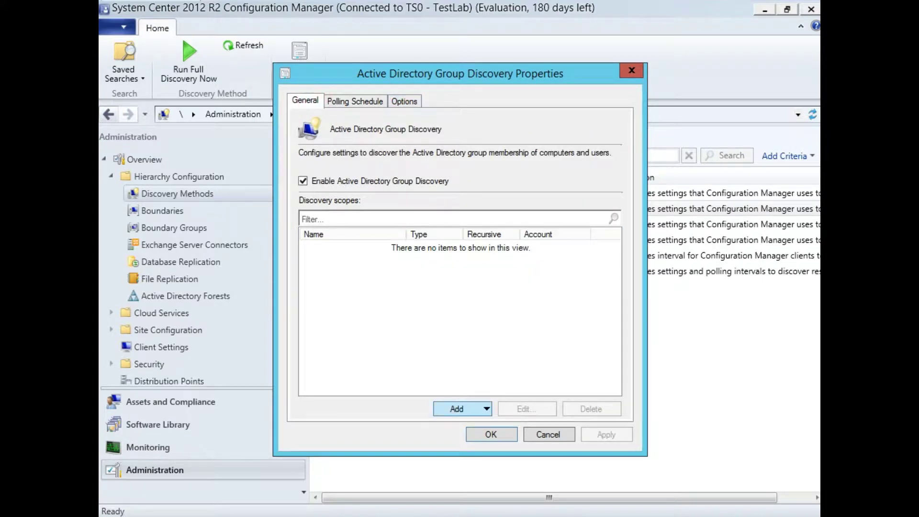
pyautogui.click(456, 408)
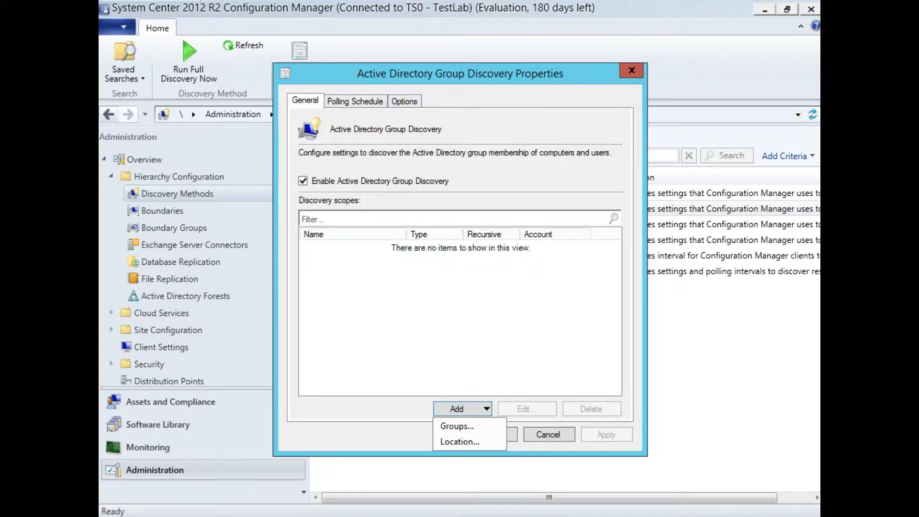
pyautogui.click(548, 434)
# Step: Review the Active Directory System Discovery containers and preview the domain root DC as a container path without adding it
pyautogui.doubleClick(414, 228)
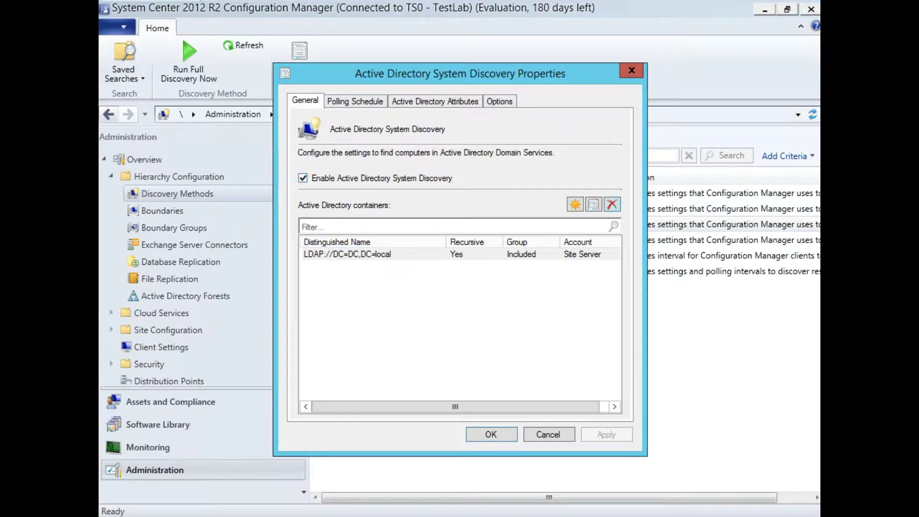
pyautogui.click(574, 204)
pyautogui.click(569, 216)
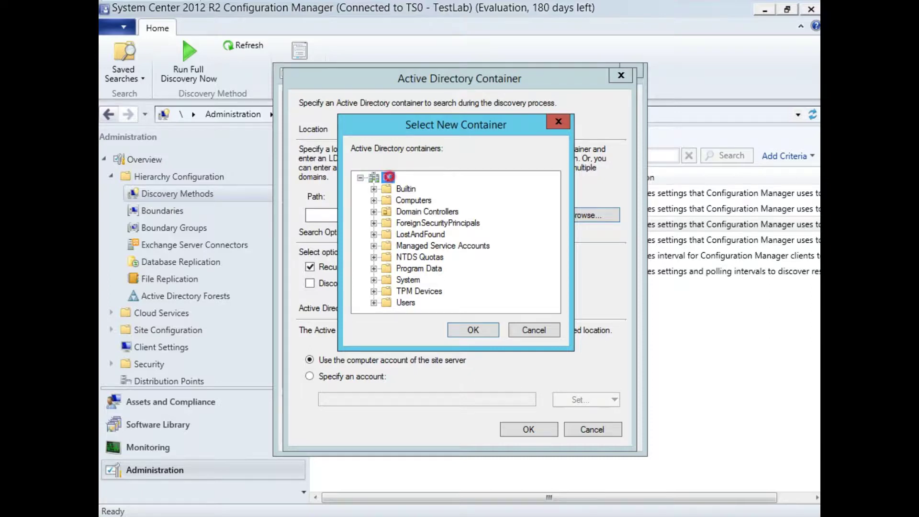
pyautogui.click(470, 325)
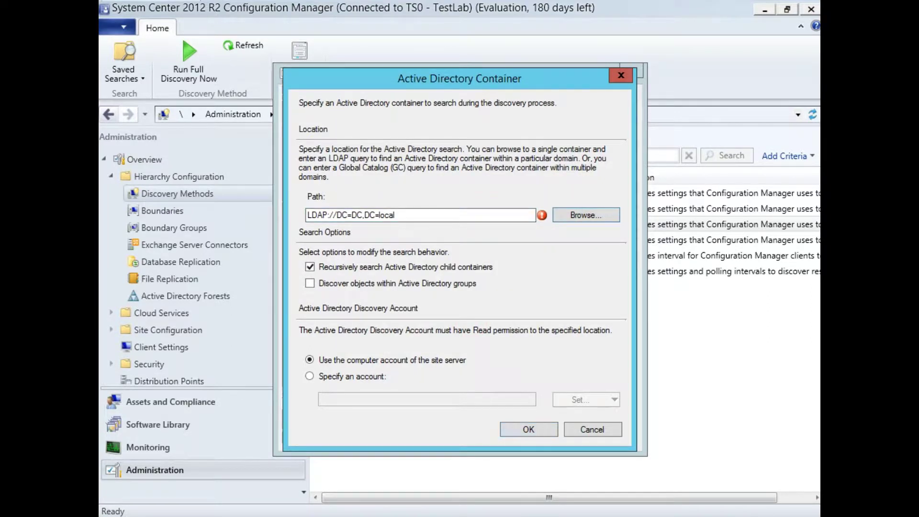
pyautogui.click(578, 431)
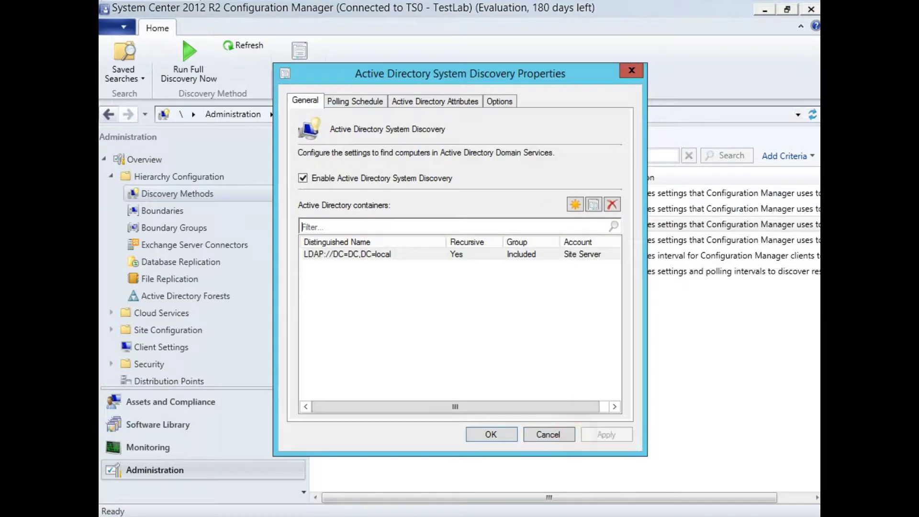
pyautogui.click(380, 253)
pyautogui.click(500, 435)
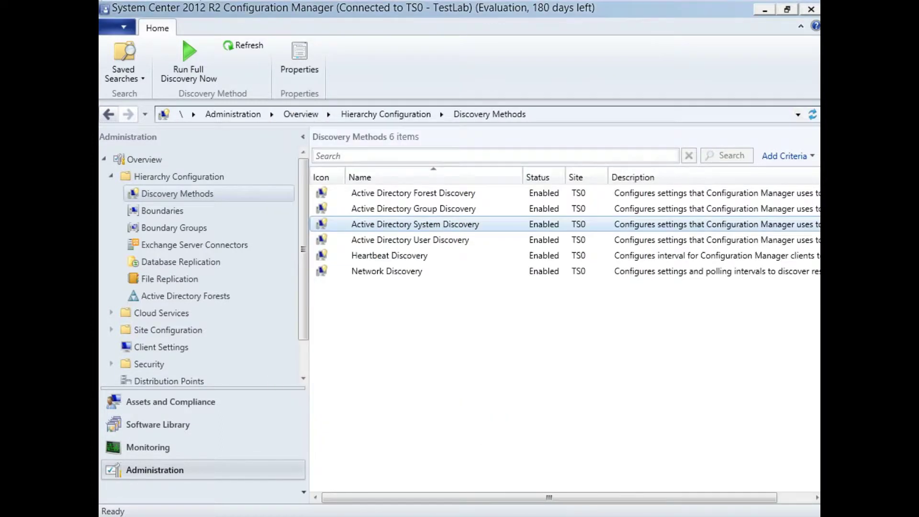
# Step: Review the Active Directory User Discovery settings and browse the available containers without adding one
pyautogui.click(410, 239)
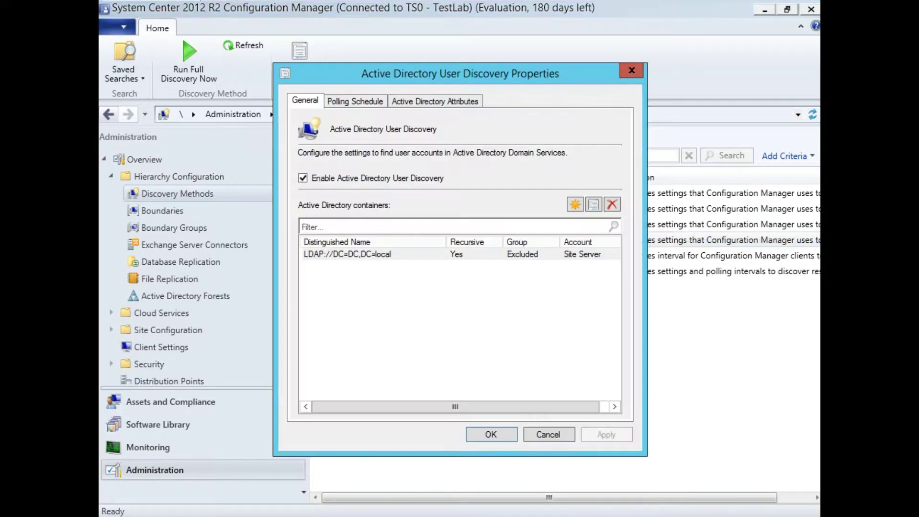
pyautogui.click(575, 204)
pyautogui.click(565, 213)
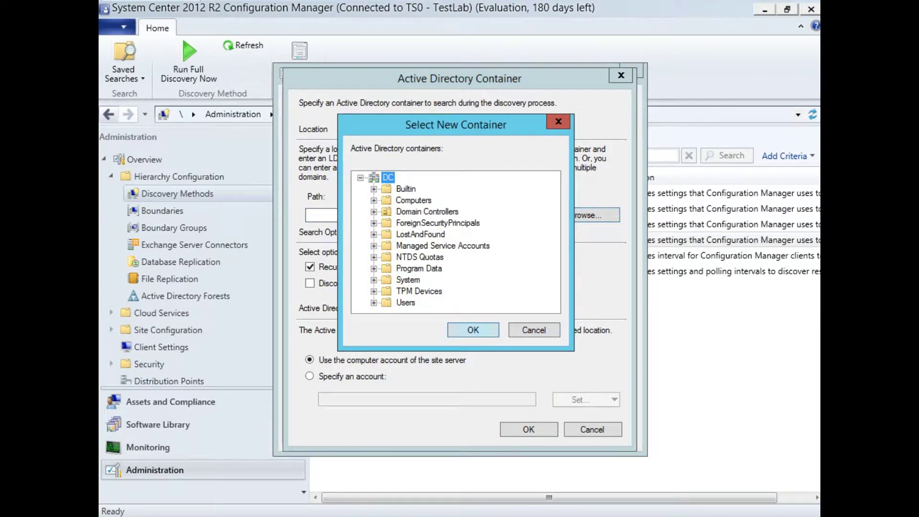
pyautogui.click(536, 331)
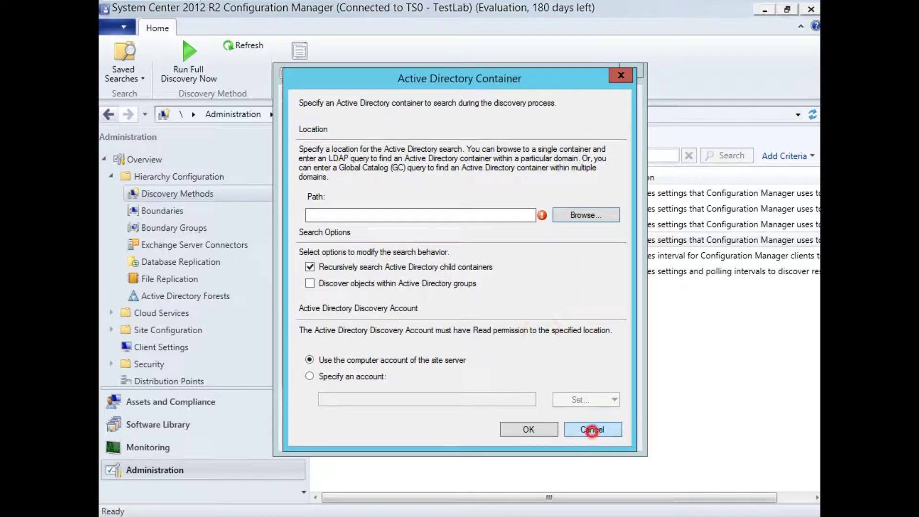
pyautogui.click(590, 429)
pyautogui.click(548, 434)
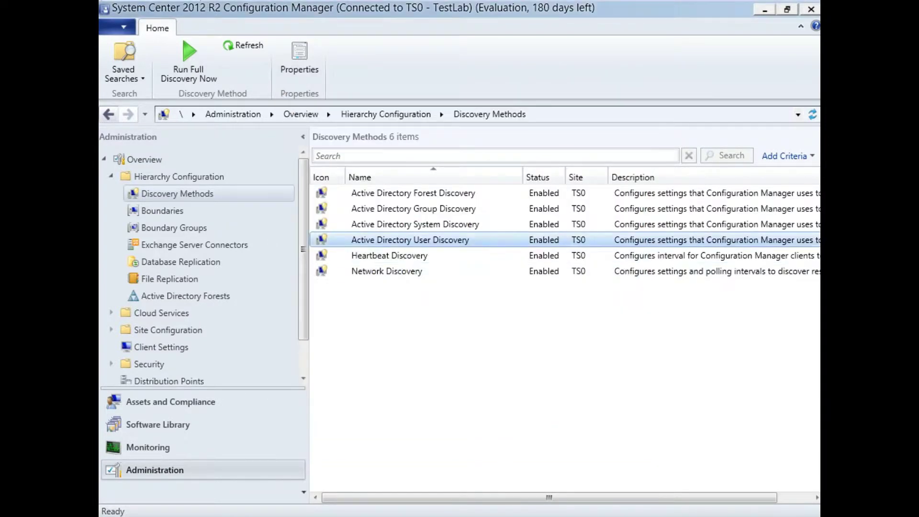
# Step: Review the Heartbeat Discovery enablement and schedule, and leave its properties without saving
pyautogui.doubleClick(373, 255)
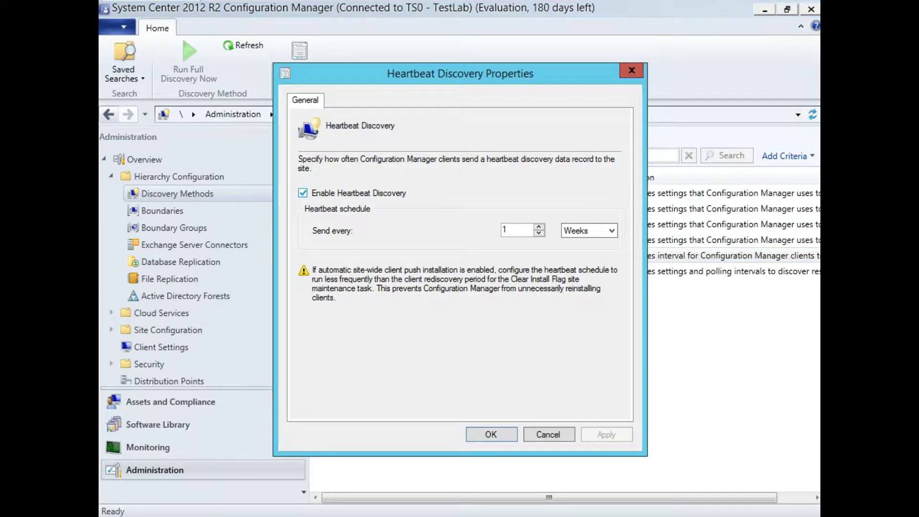
pyautogui.click(302, 194)
pyautogui.click(303, 193)
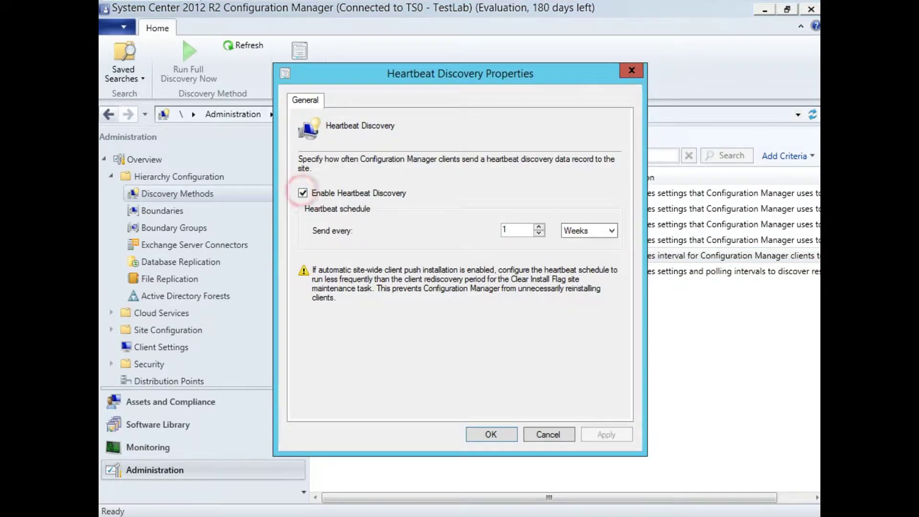
pyautogui.click(556, 433)
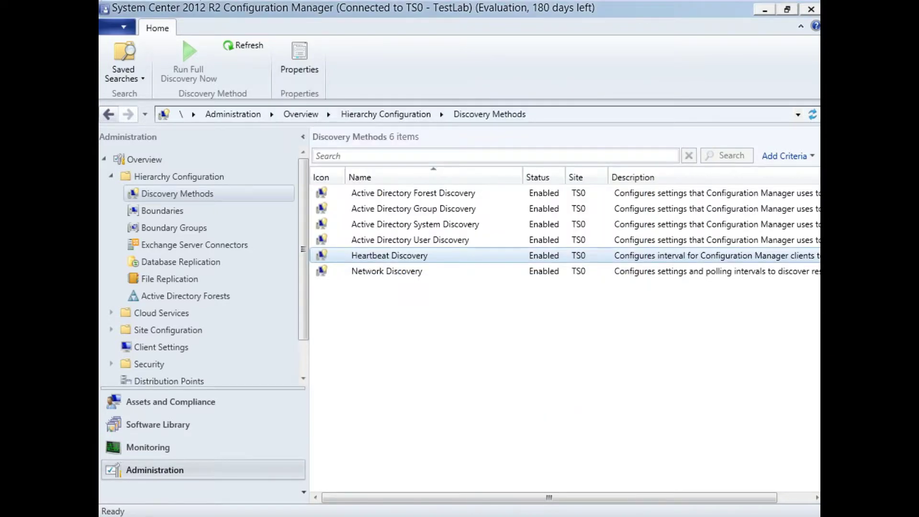
# Step: Review the general settings of Network Discovery and close its properties
pyautogui.doubleClick(381, 269)
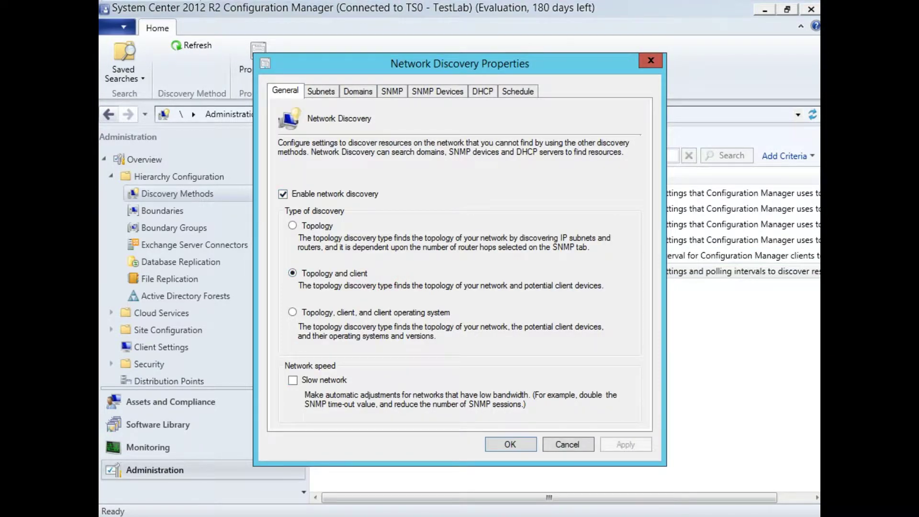
pyautogui.click(509, 444)
pyautogui.click(404, 336)
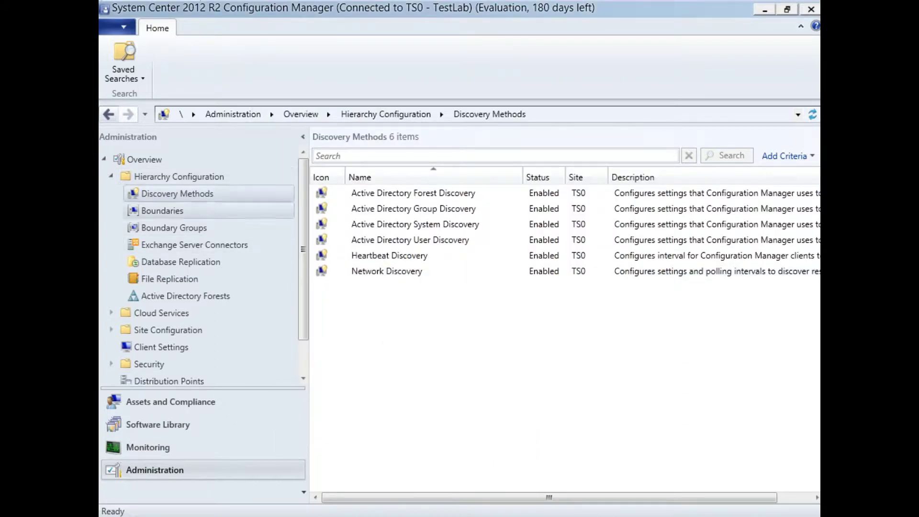
# Step: View the devices under Assets and Compliance and select the CLIENT device
pyautogui.click(186, 400)
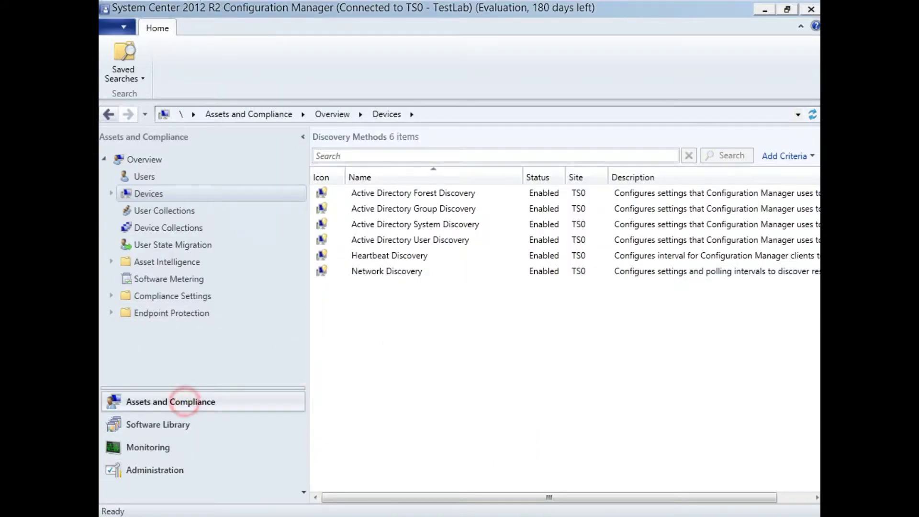
pyautogui.click(143, 193)
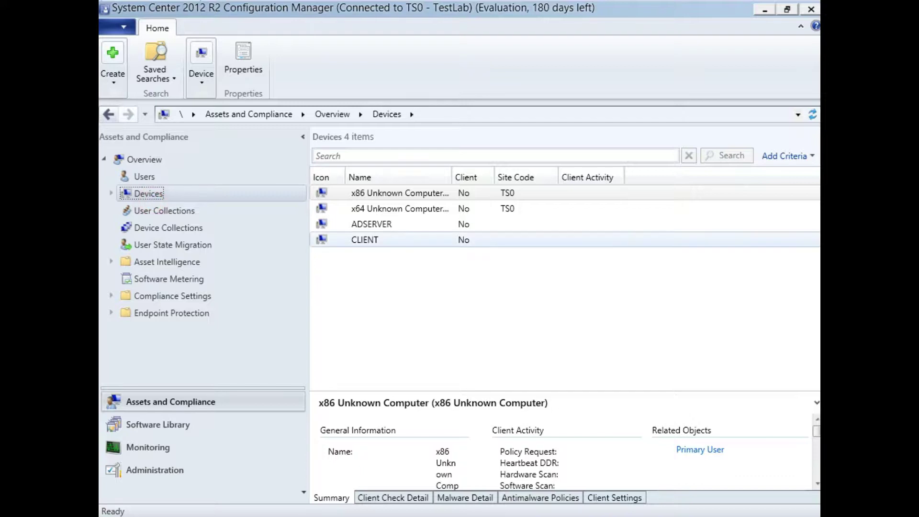
pyautogui.click(365, 239)
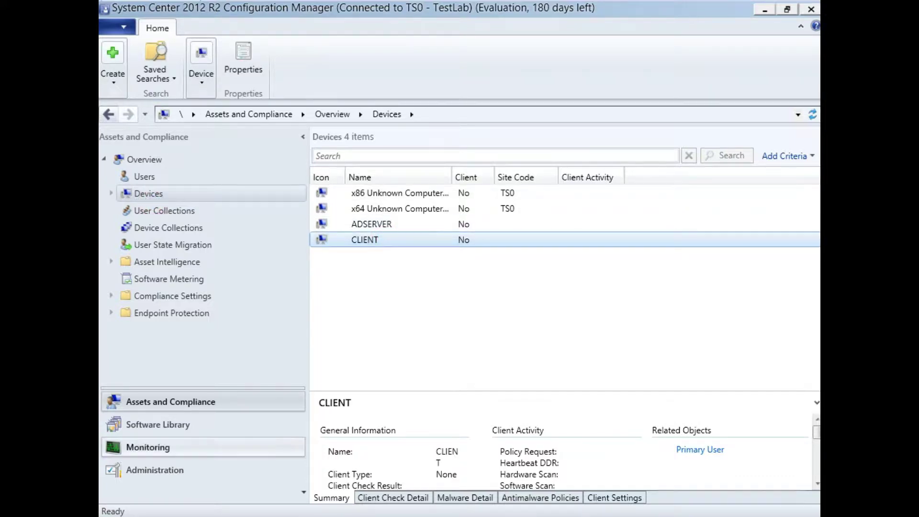
# Step: Go to the hierarchy's boundaries under Administration and select the Default-First-Site-Name boundary
pyautogui.click(154, 423)
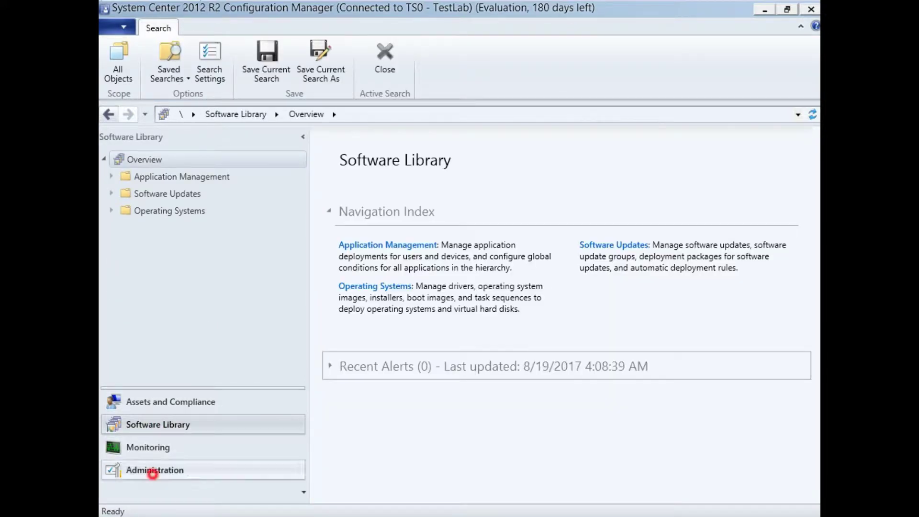
pyautogui.click(153, 471)
pyautogui.click(163, 210)
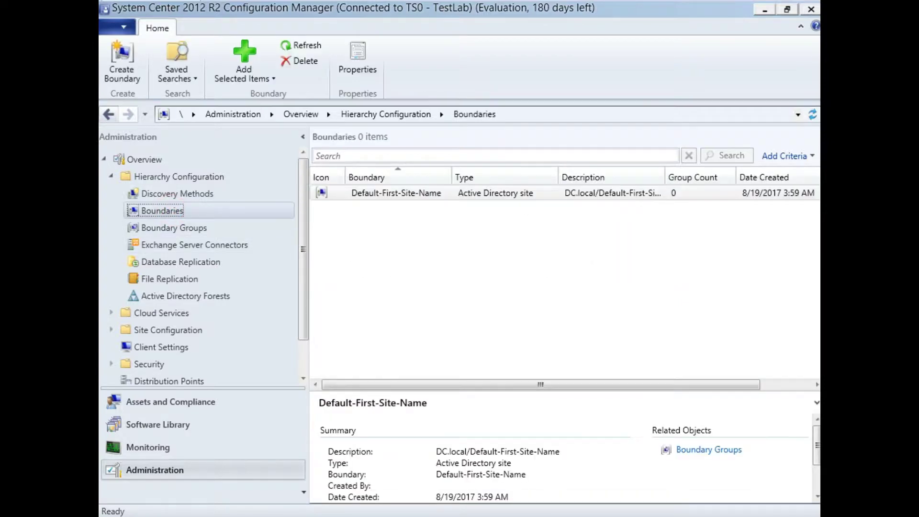
pyautogui.click(369, 192)
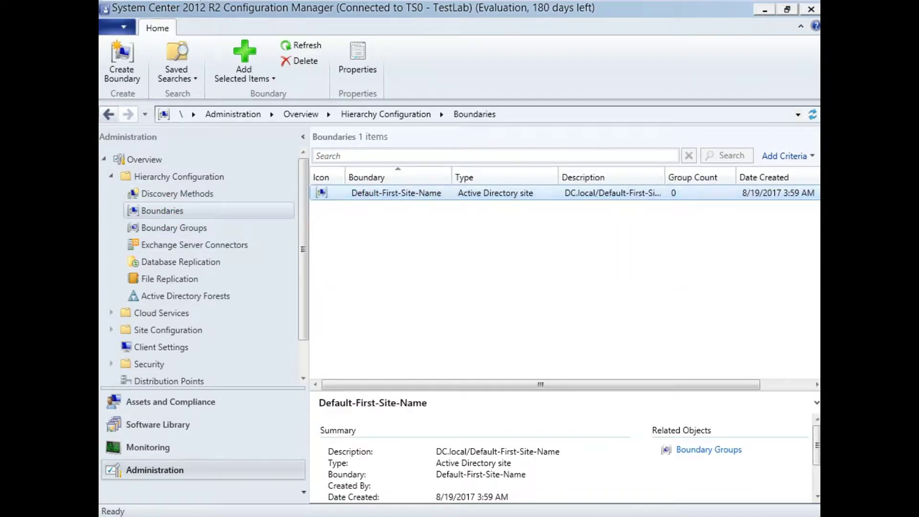
# Step: Start a new boundary group and name it TestLabBoundariesGroup
pyautogui.click(186, 228)
pyautogui.rightClick(186, 229)
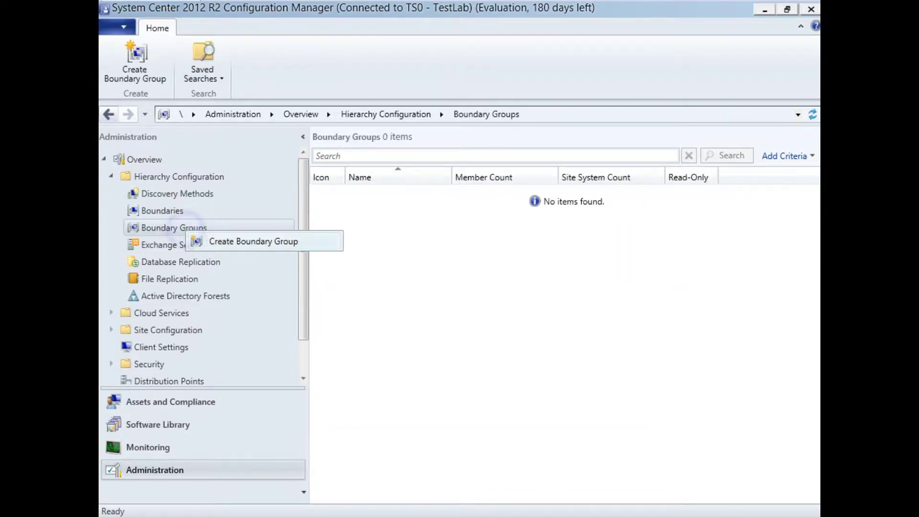
pyautogui.click(215, 241)
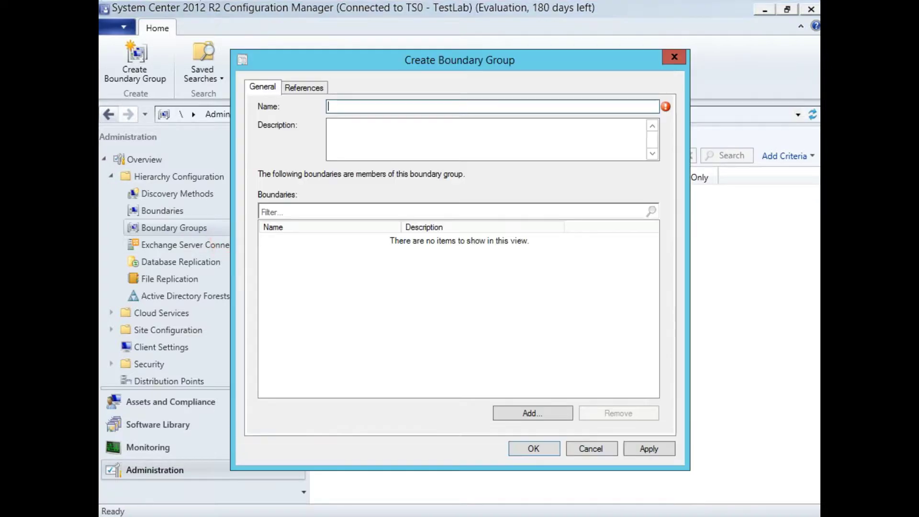
pyautogui.click(356, 106)
pyautogui.write('TestLabBoundariesG')
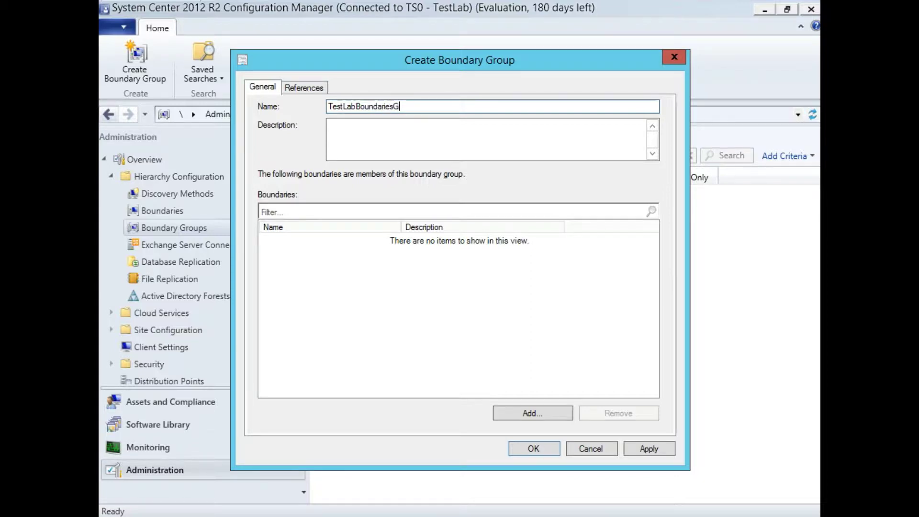
pyautogui.write('ruop')
pyautogui.press('BackSpace')
pyautogui.press('BackSpace')
pyautogui.press('BackSpace')
pyautogui.write('oup')
# Step: Add the Default-First-Site-Name boundary to the new boundary group
pyautogui.click(521, 412)
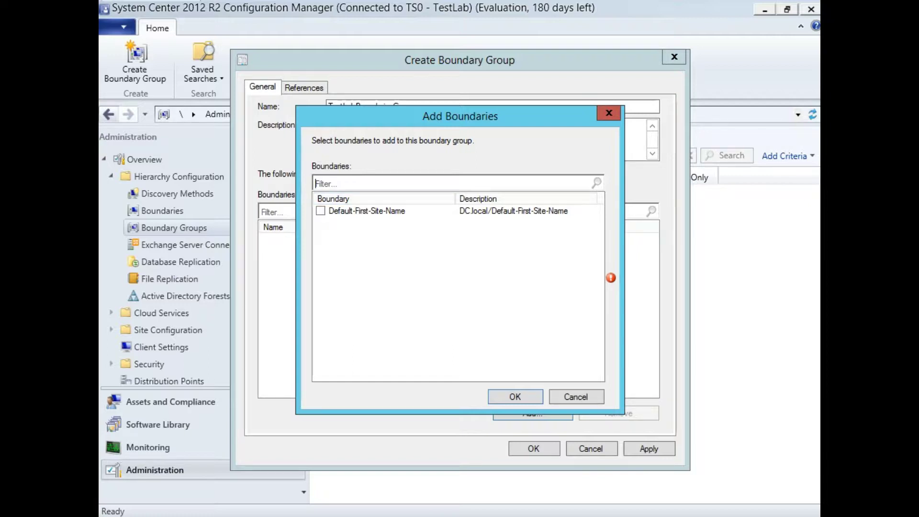
pyautogui.click(320, 211)
pyautogui.click(514, 396)
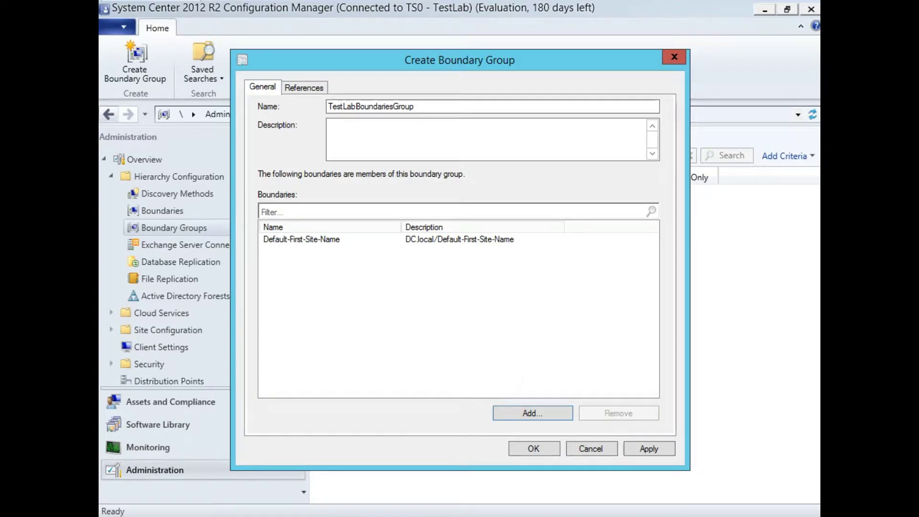
# Step: Enable the boundary group for site assignment with TS0-TestLab as the assigned site
pyautogui.click(303, 87)
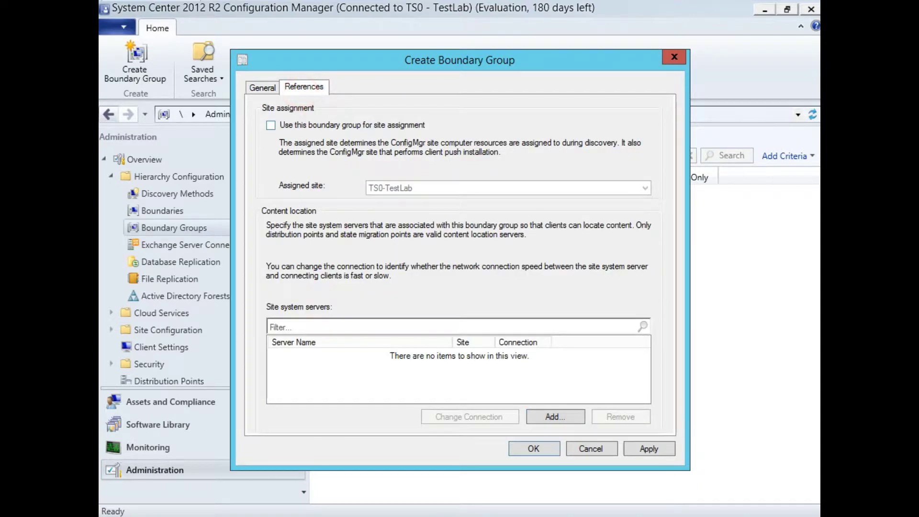
pyautogui.click(271, 125)
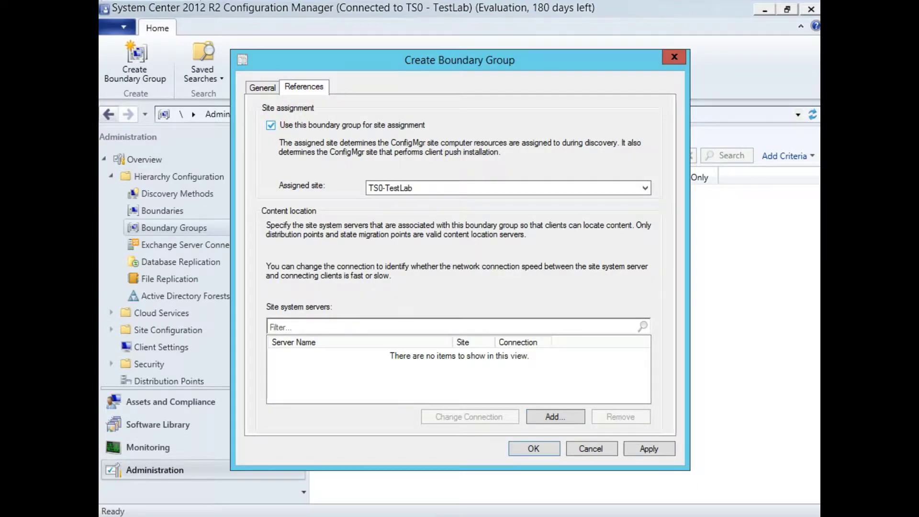
pyautogui.click(394, 189)
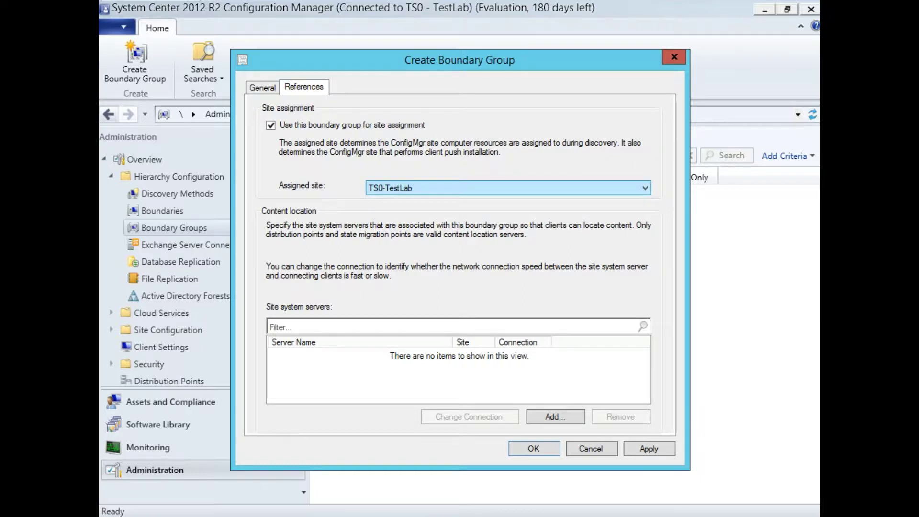
# Step: Add \\ADServer.DC.local as a site system server for the boundary group and apply the settings
pyautogui.click(555, 415)
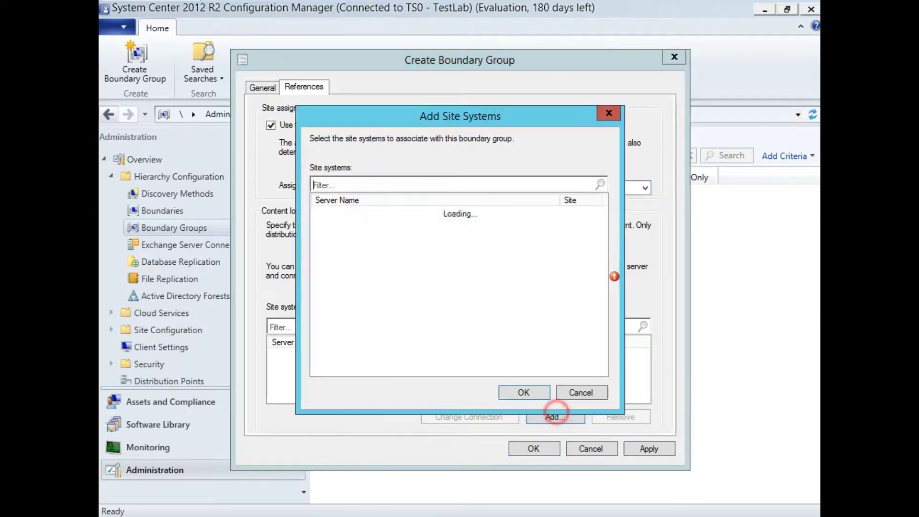
pyautogui.click(324, 213)
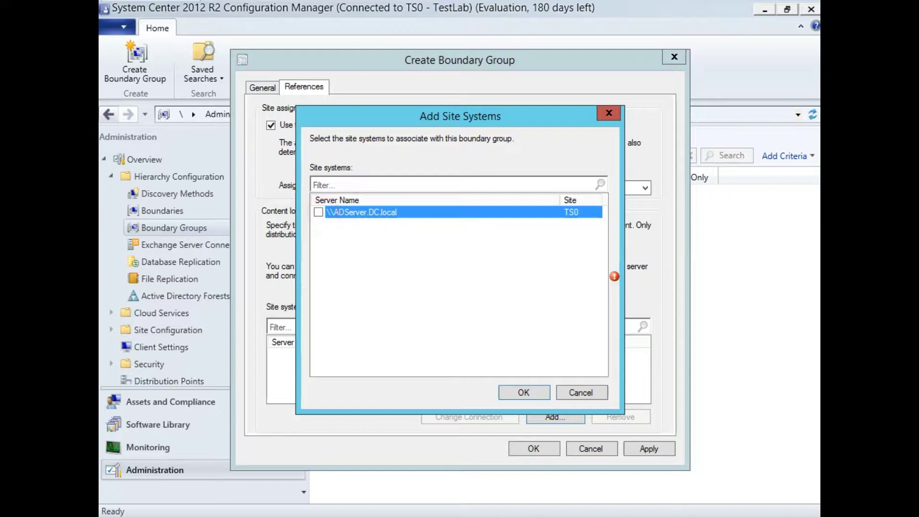
pyautogui.click(318, 212)
pyautogui.click(520, 391)
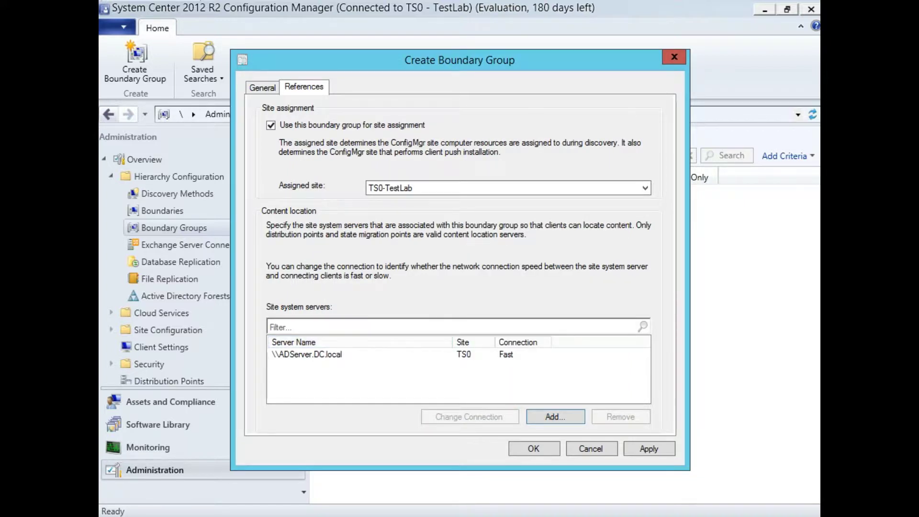
pyautogui.click(641, 454)
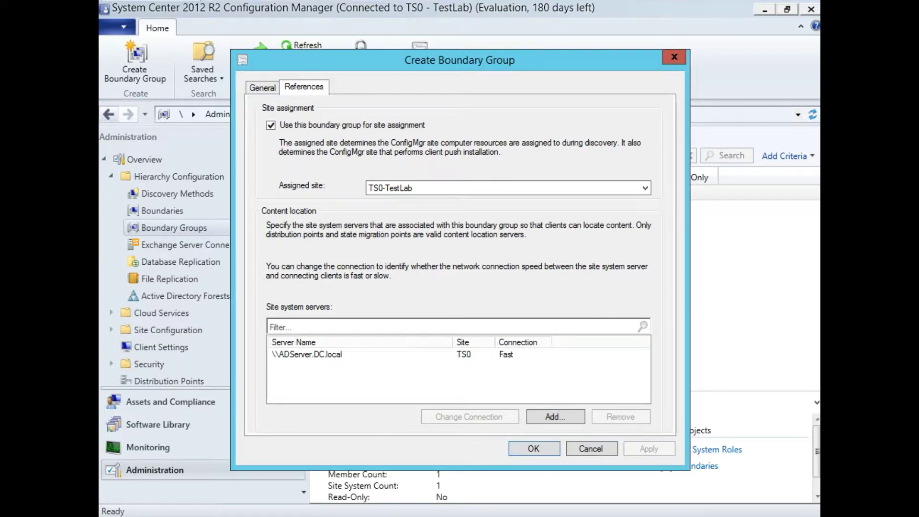
# Step: Review the boundary group's member boundaries and references, and finish creating the group
pyautogui.click(262, 86)
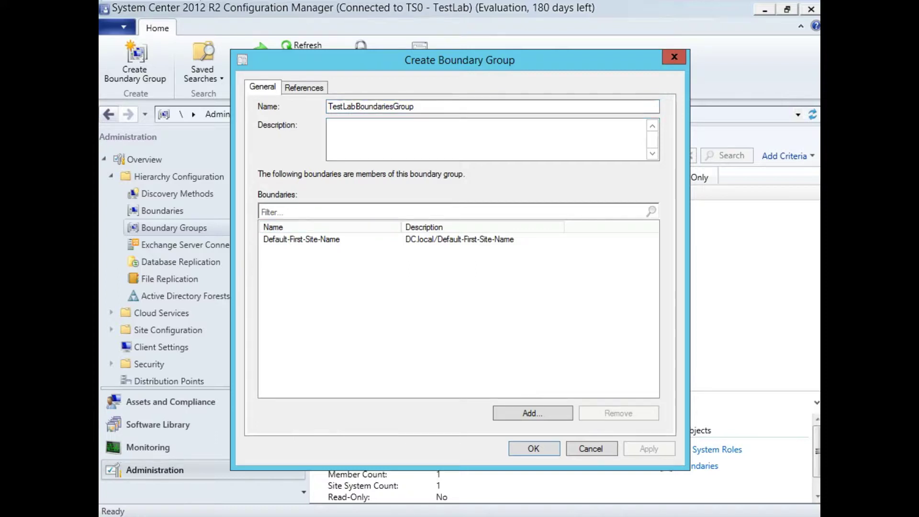
pyautogui.click(297, 91)
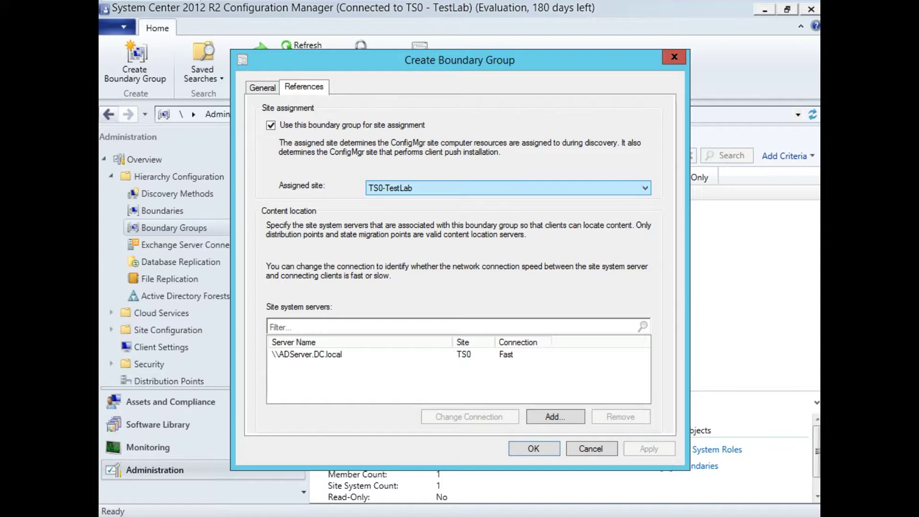
pyautogui.click(541, 446)
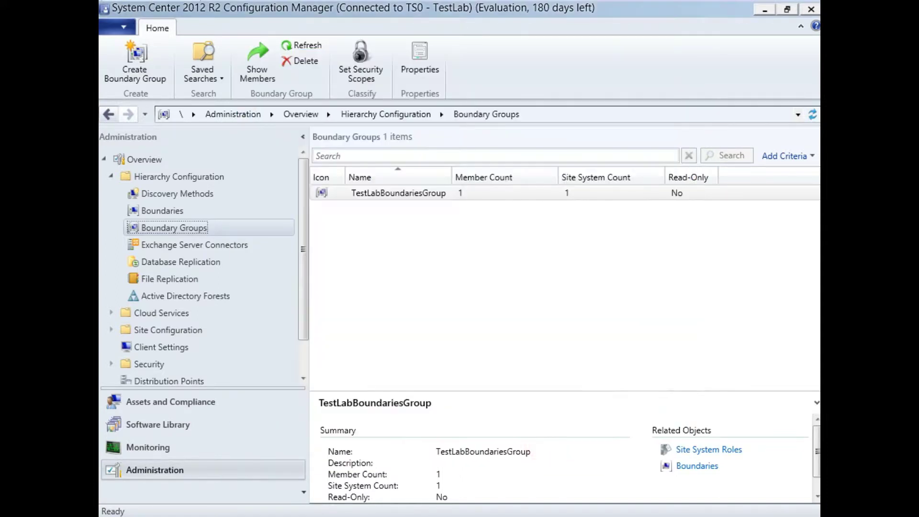
# Step: Check in the Default-First-Site-Name boundary's properties which boundary groups contain it
pyautogui.click(353, 191)
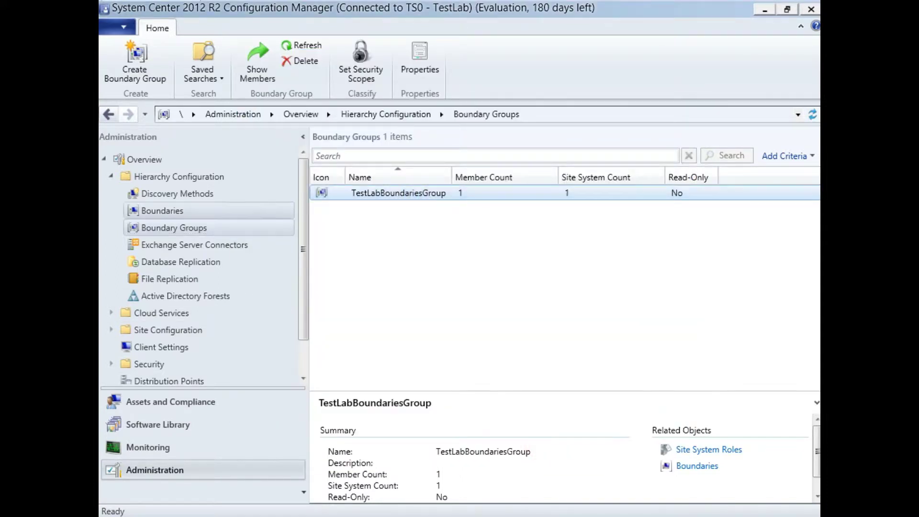
pyautogui.click(163, 210)
pyautogui.rightClick(366, 197)
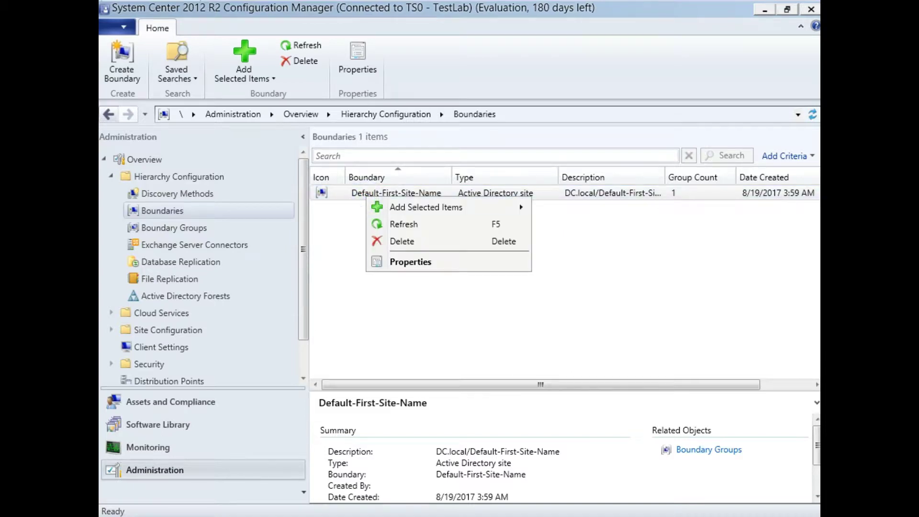
pyautogui.click(437, 263)
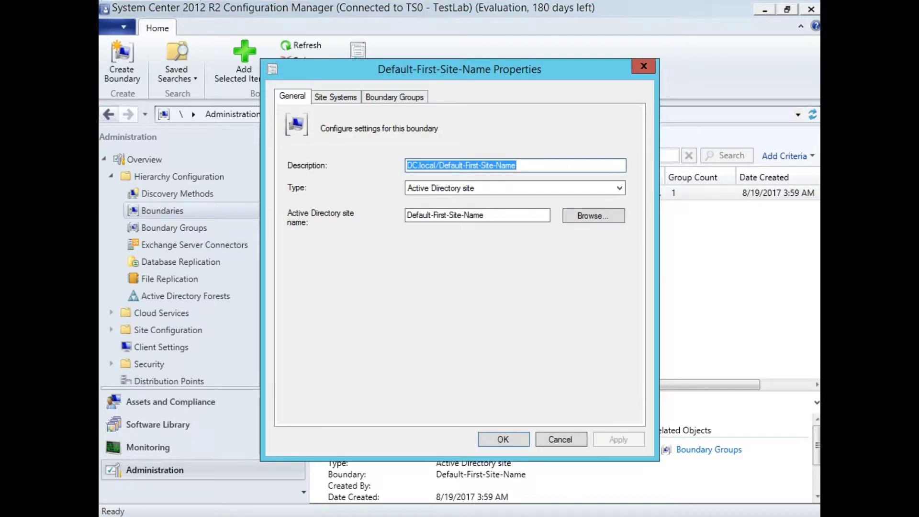
pyautogui.click(407, 94)
pyautogui.click(334, 188)
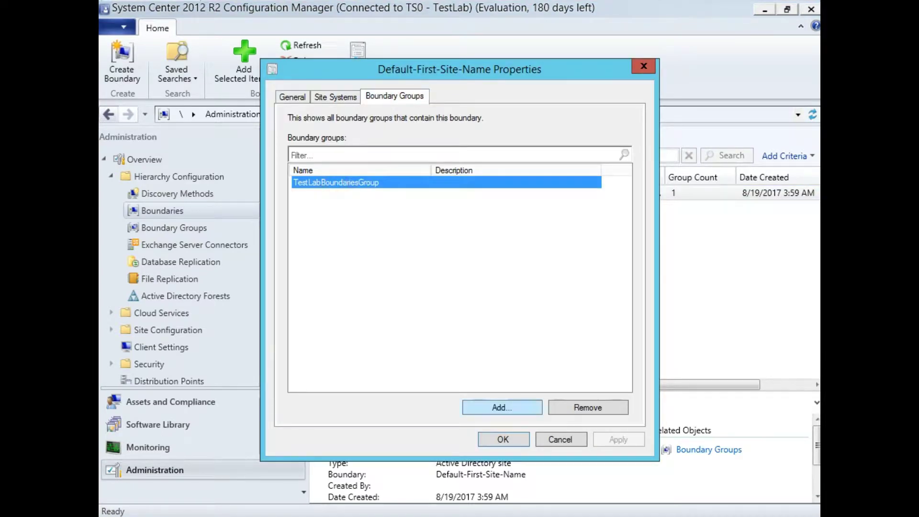
pyautogui.click(502, 438)
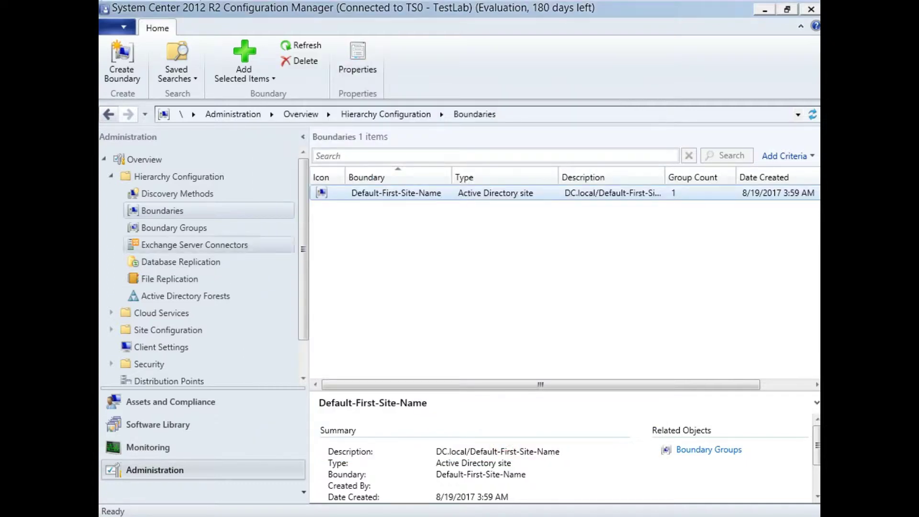
# Step: Collapse the Hierarchy Configuration folder and go to the Sites node under Site Configuration
pyautogui.moveTo(303, 236); pyautogui.dragTo(302, 267)
pyautogui.click(111, 291)
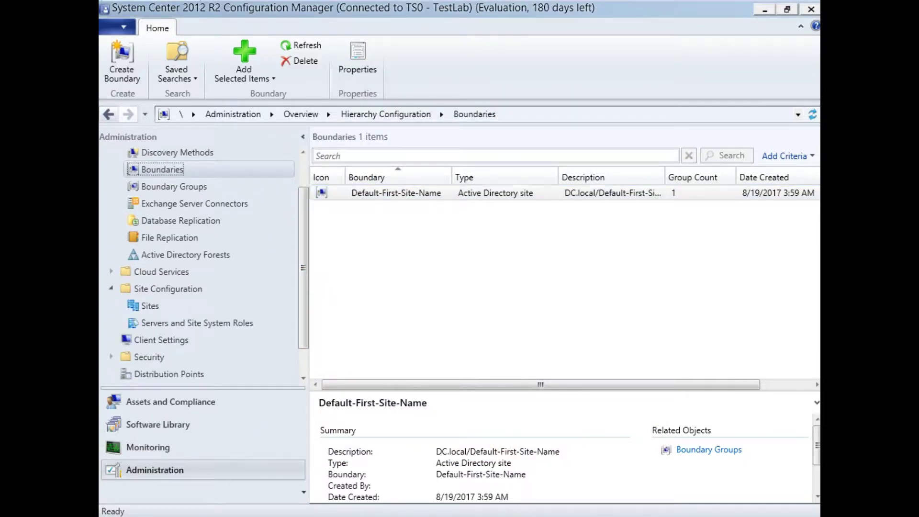
pyautogui.moveTo(305, 242)
pyautogui.mouseDown()
pyautogui.moveTo(303, 208)
pyautogui.moveTo(304, 265)
pyautogui.moveTo(303, 226)
pyautogui.mouseUp()
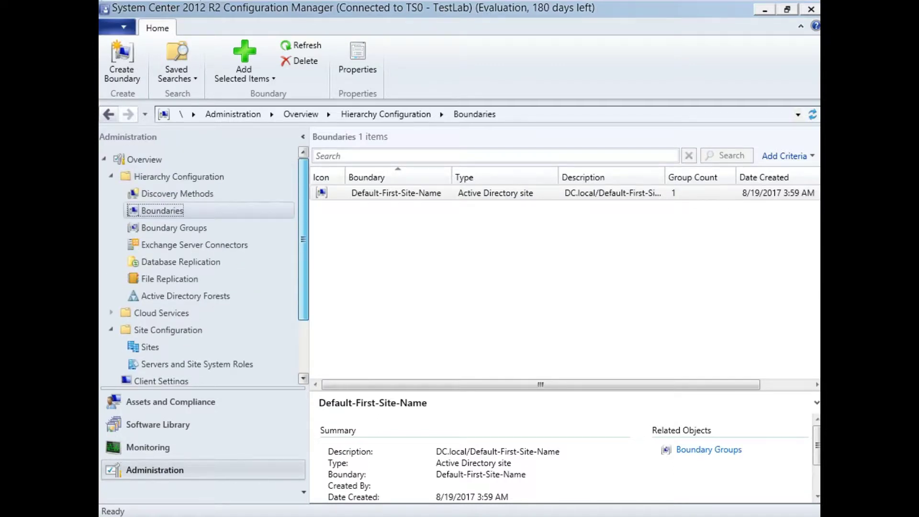
pyautogui.click(111, 176)
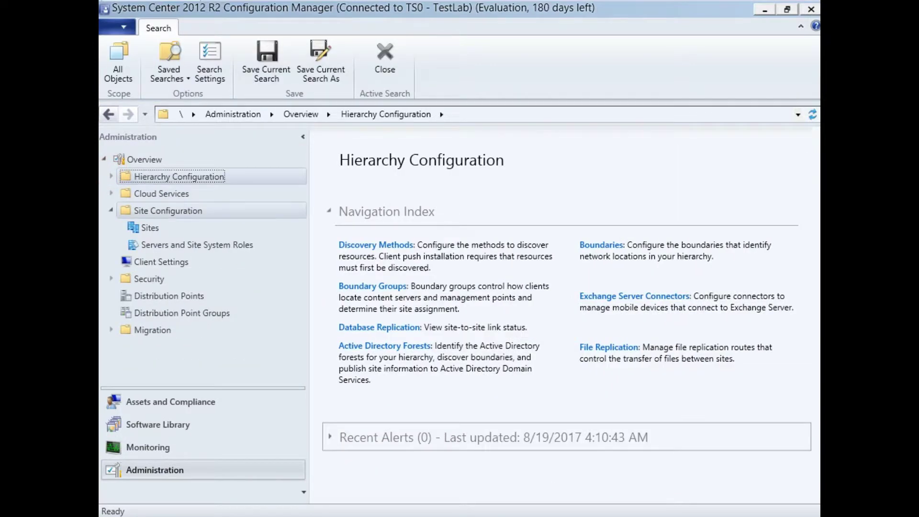
pyautogui.click(111, 210)
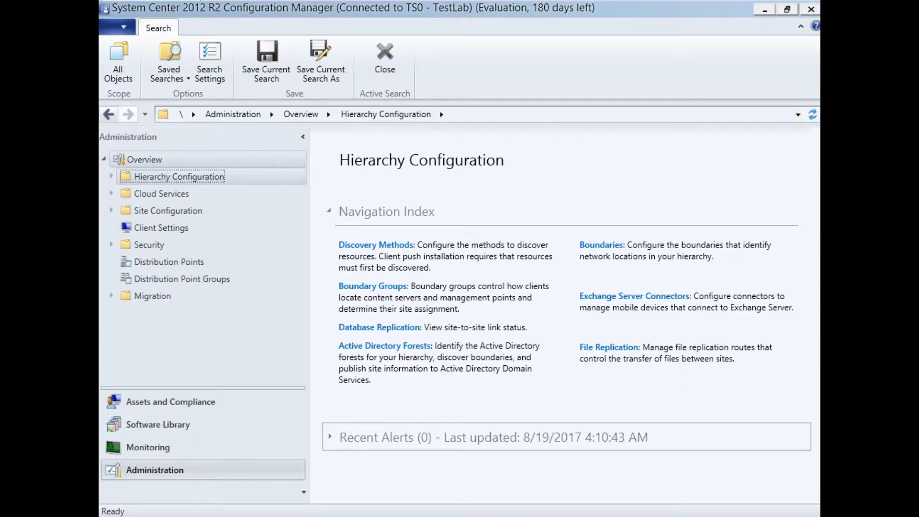
pyautogui.click(194, 468)
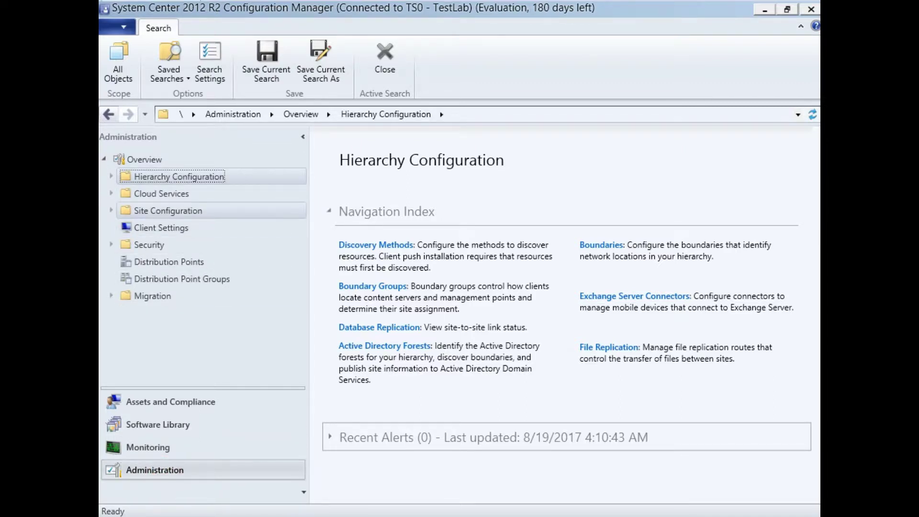
pyautogui.click(154, 210)
pyautogui.click(152, 225)
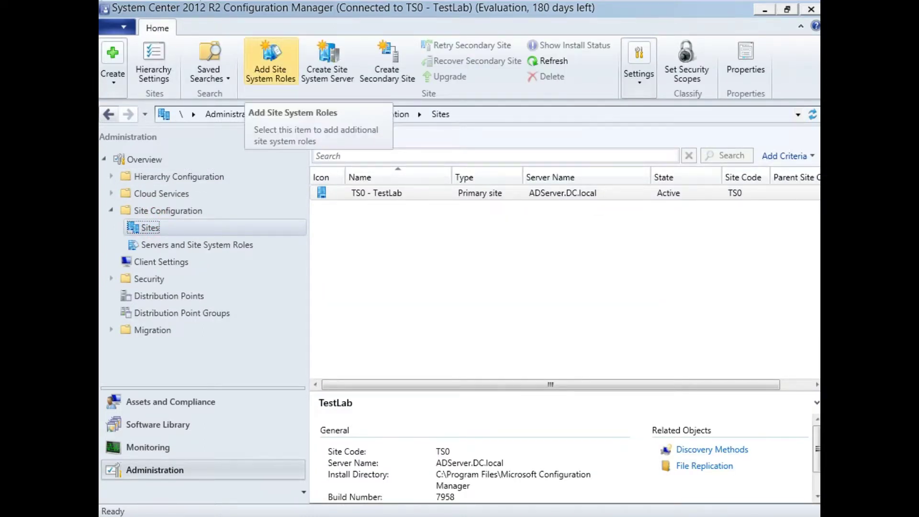
# Step: Start adding site system roles to ADServer.DC.local, keeping the default general settings and no proxy server
pyautogui.click(271, 63)
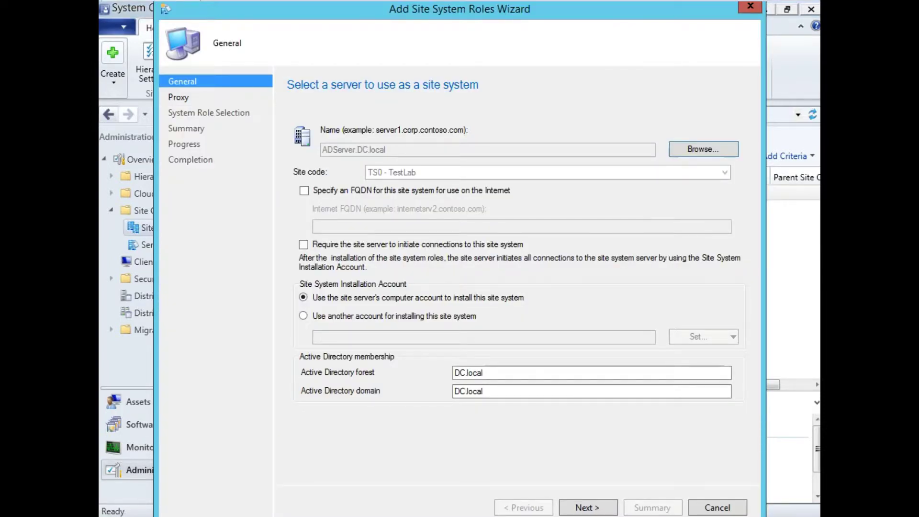
pyautogui.click(262, 436)
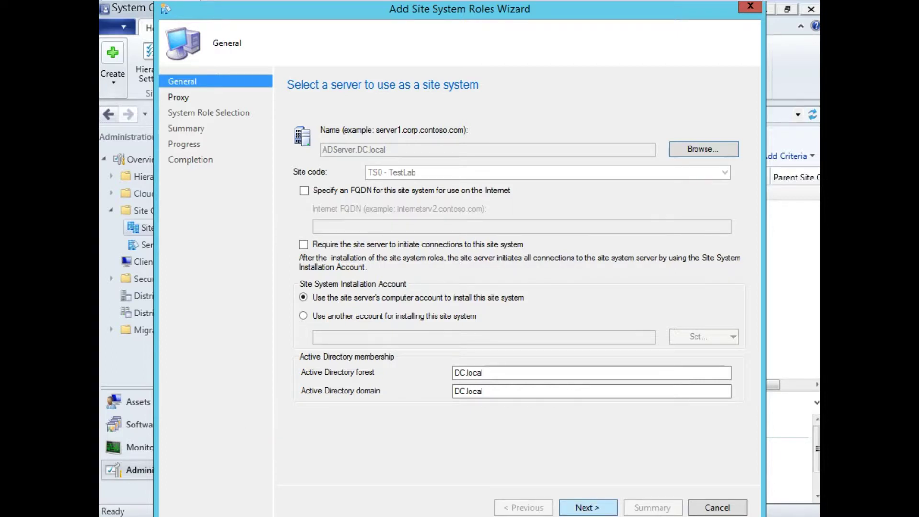
pyautogui.click(588, 507)
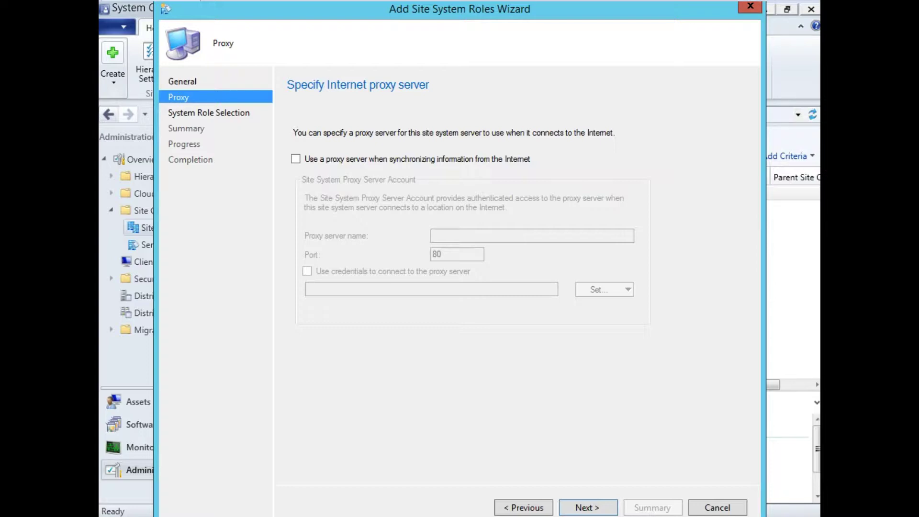
pyautogui.click(389, 390)
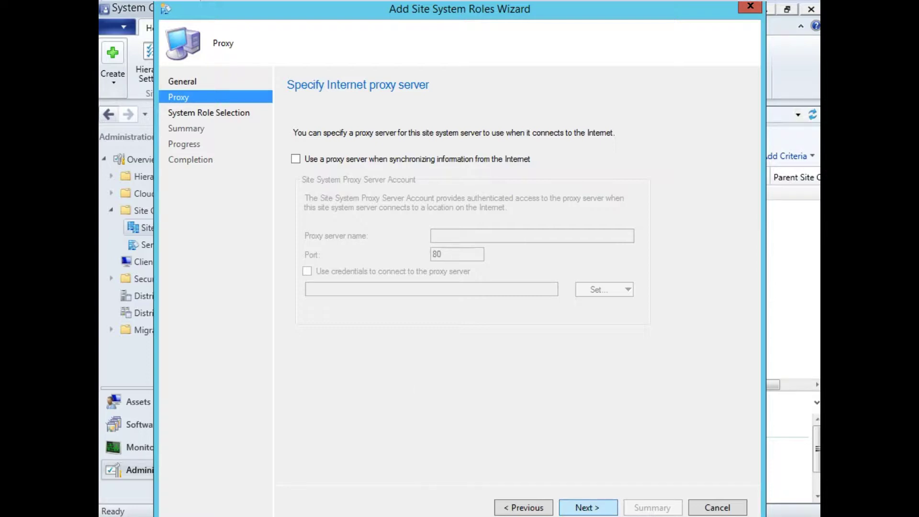
pyautogui.click(588, 506)
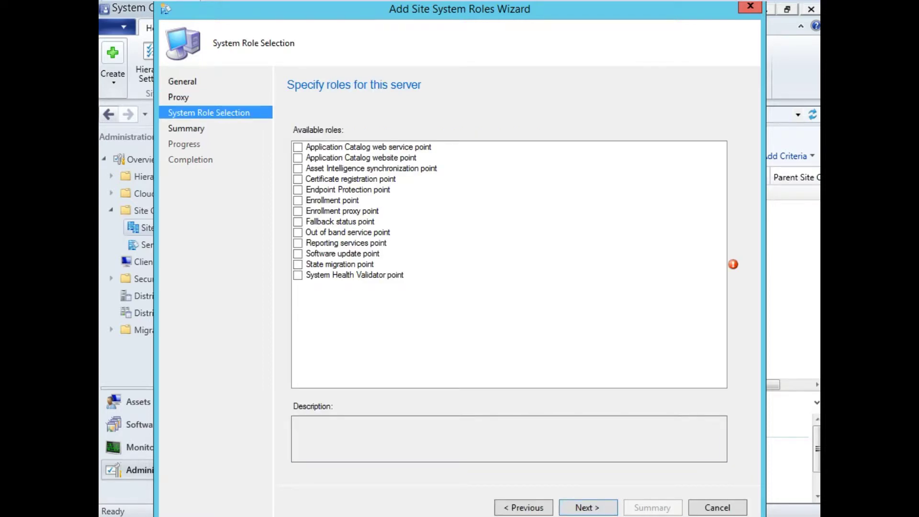
# Step: Select the Application Catalog web service point, Application Catalog website point and Fallback status point roles for the server
pyautogui.click(298, 147)
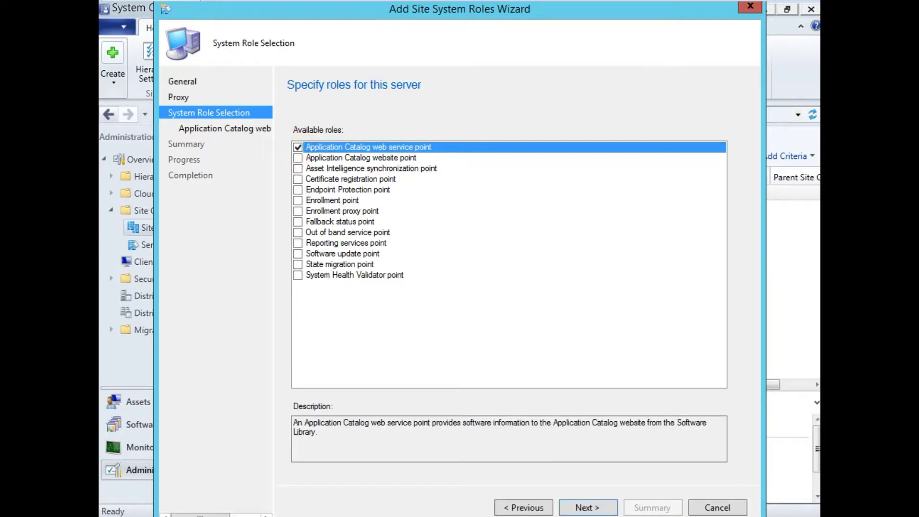
pyautogui.click(298, 157)
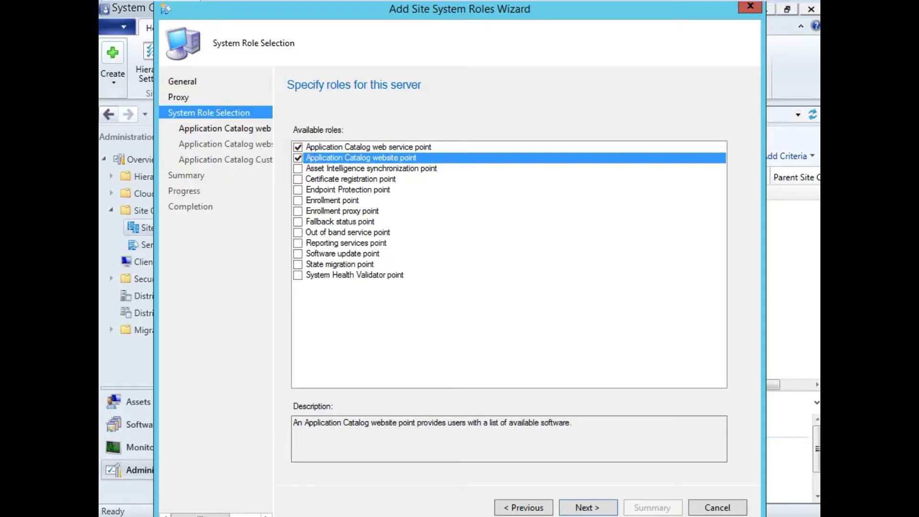
pyautogui.click(297, 221)
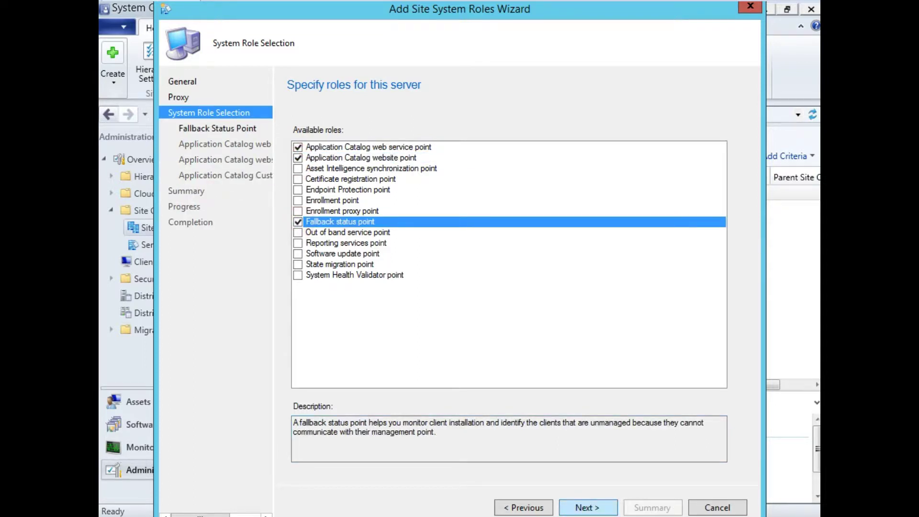
pyautogui.click(588, 508)
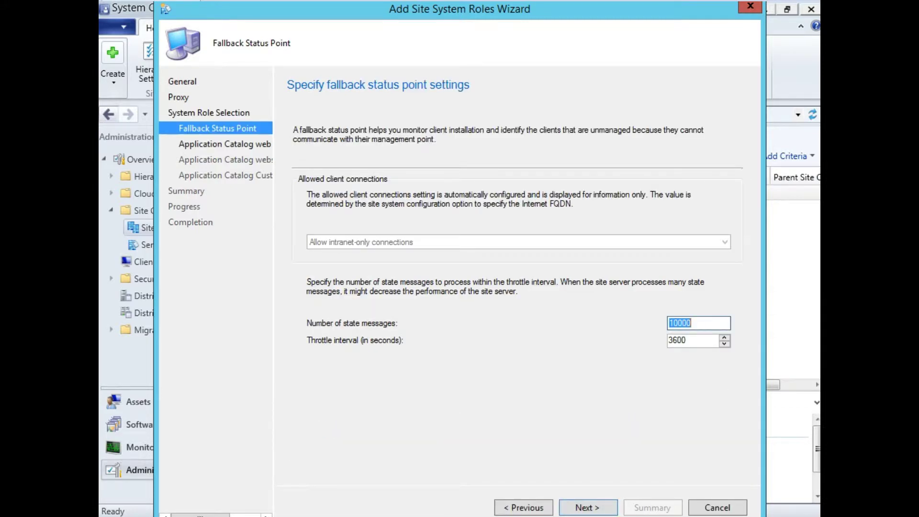
# Step: Accept the default settings for the fallback status point, Application Catalog web service point and Application Catalog website point
pyautogui.click(480, 397)
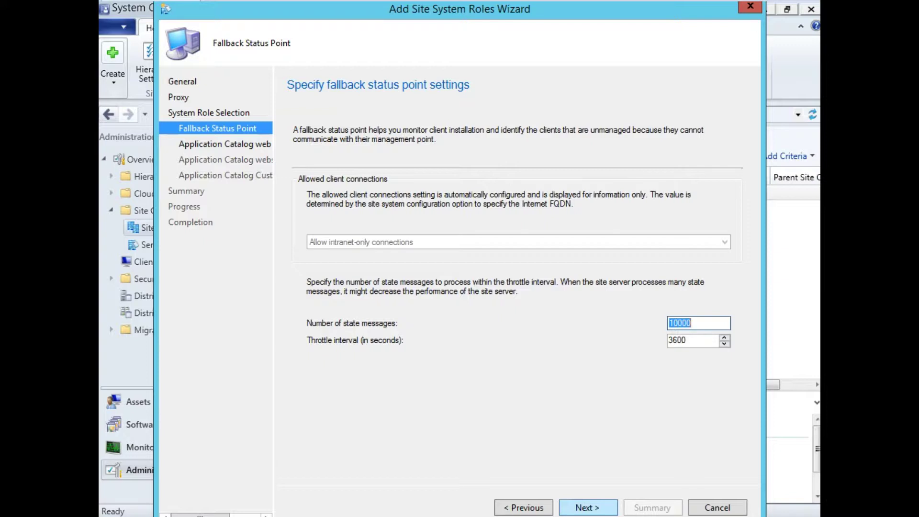
pyautogui.click(582, 505)
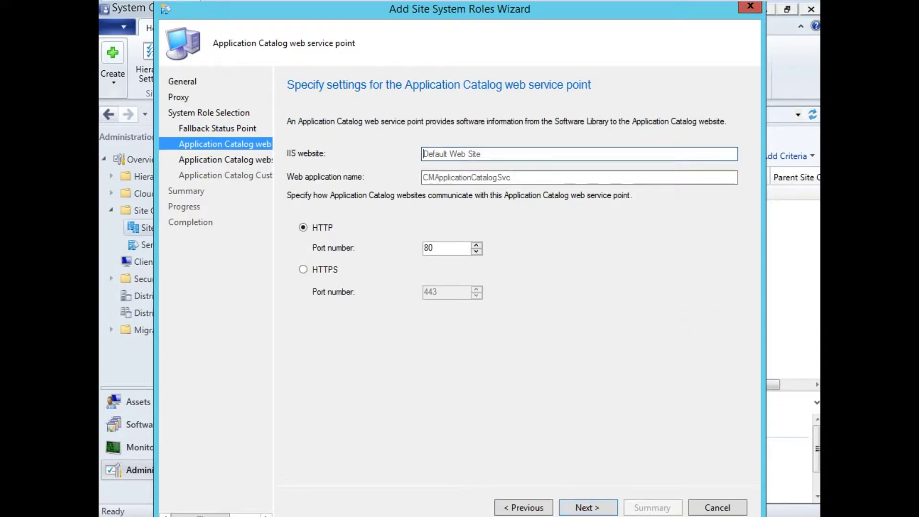
pyautogui.click(587, 506)
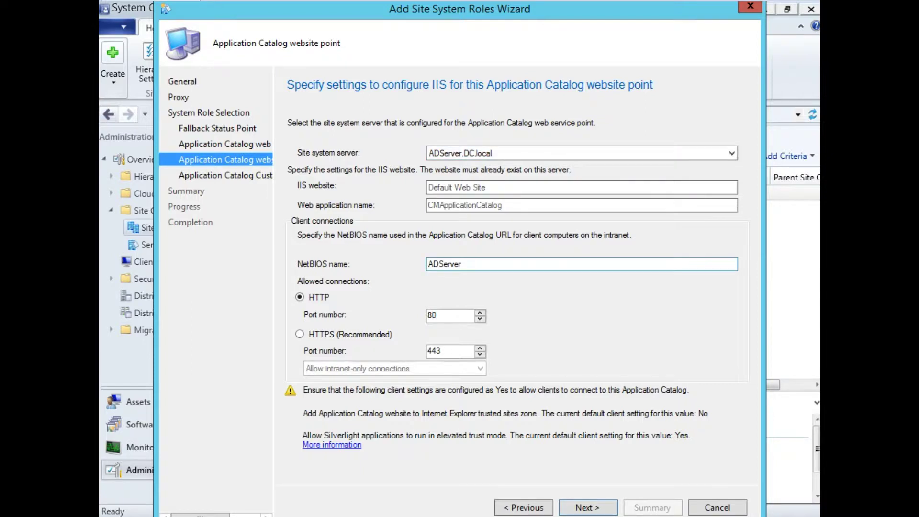
pyautogui.doubleClick(465, 263)
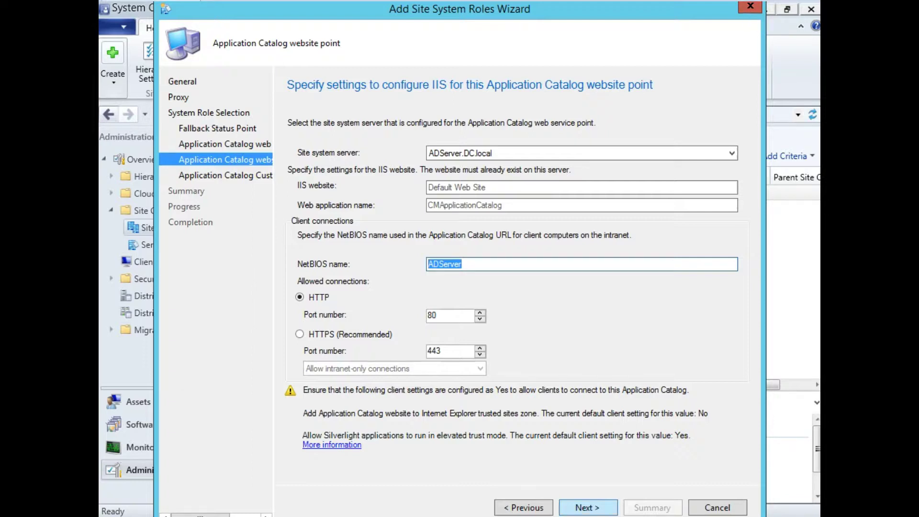
pyautogui.click(586, 506)
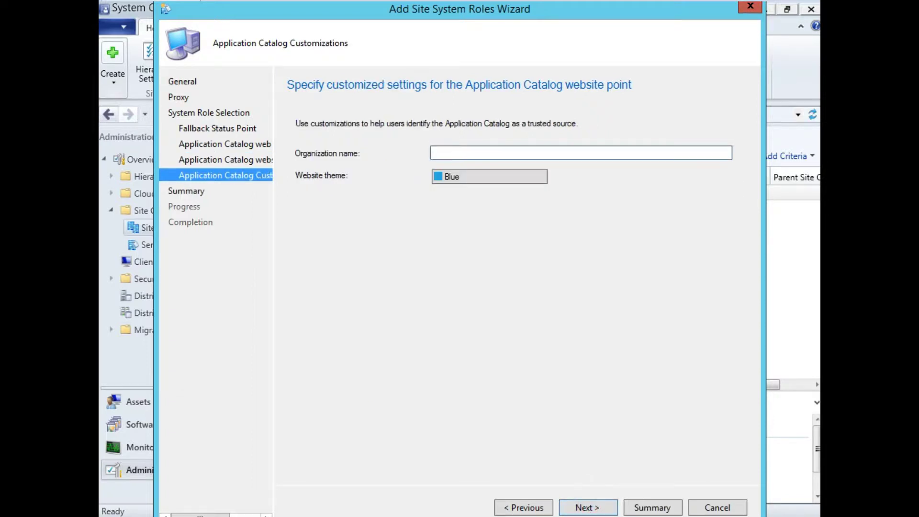
# Step: Set the Application Catalog's organization name to TestLab Organization, keep the Blue website theme and proceed to the settings summary
pyautogui.click(475, 153)
pyautogui.write('TestLab Organization')
pyautogui.click(468, 177)
pyautogui.click(468, 177)
pyautogui.click(468, 177)
pyautogui.click(459, 176)
pyautogui.click(459, 176)
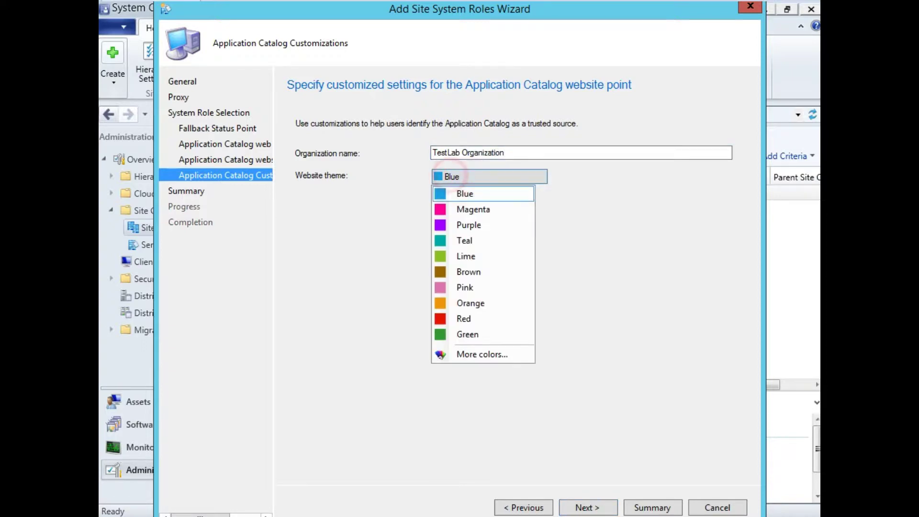
pyautogui.click(603, 258)
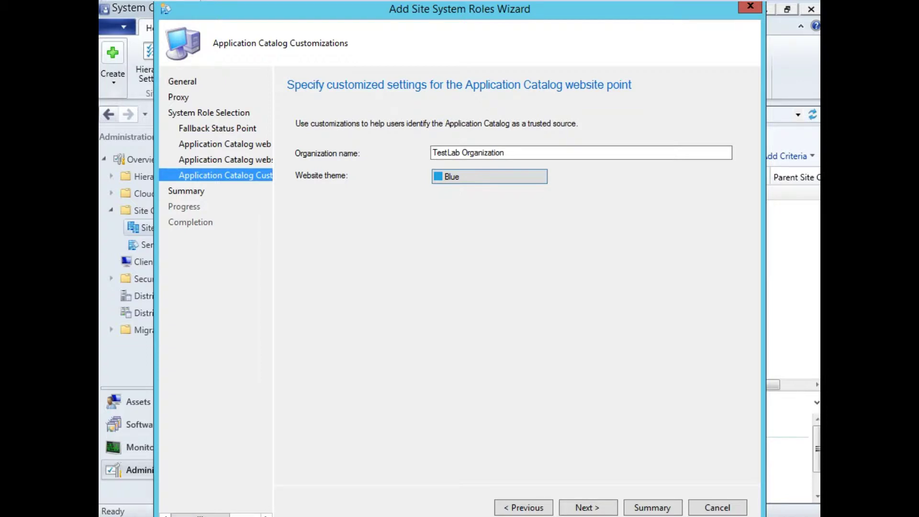
pyautogui.click(587, 506)
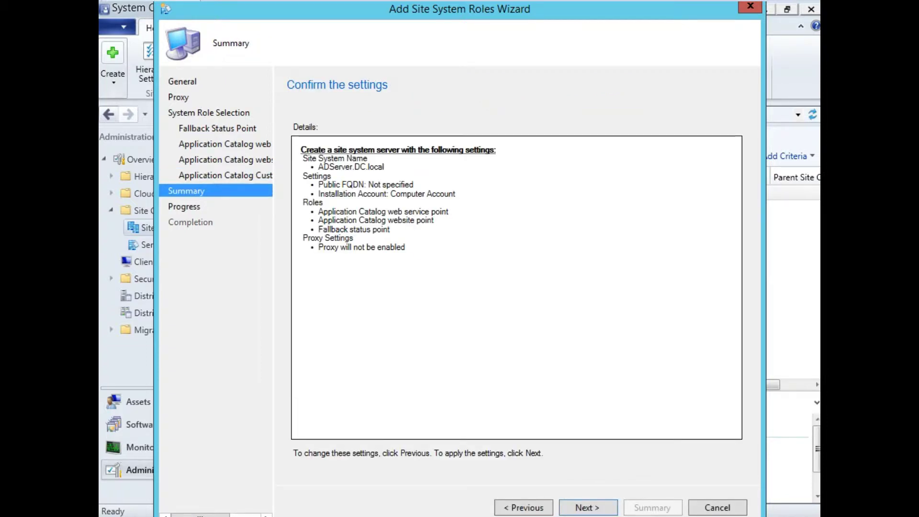
# Step: Apply the summarized site system role settings to ADServer.DC.local and close the completed wizard
pyautogui.click(582, 504)
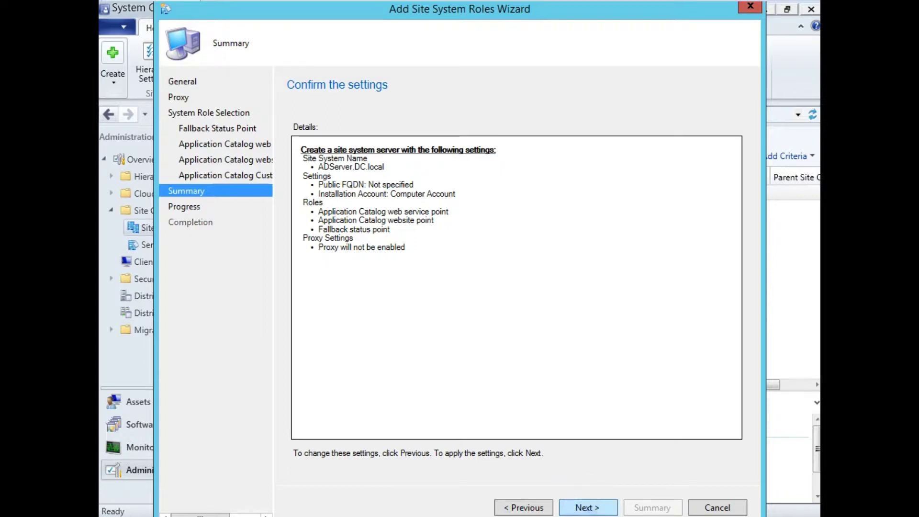
pyautogui.click(584, 505)
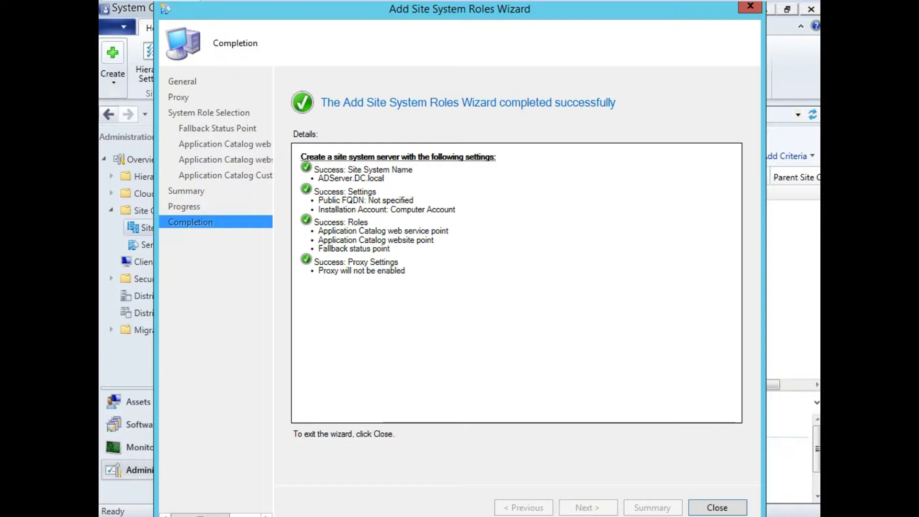
pyautogui.moveTo(323, 169)
pyautogui.mouseDown()
pyautogui.moveTo(432, 240)
pyautogui.moveTo(408, 272)
pyautogui.mouseUp()
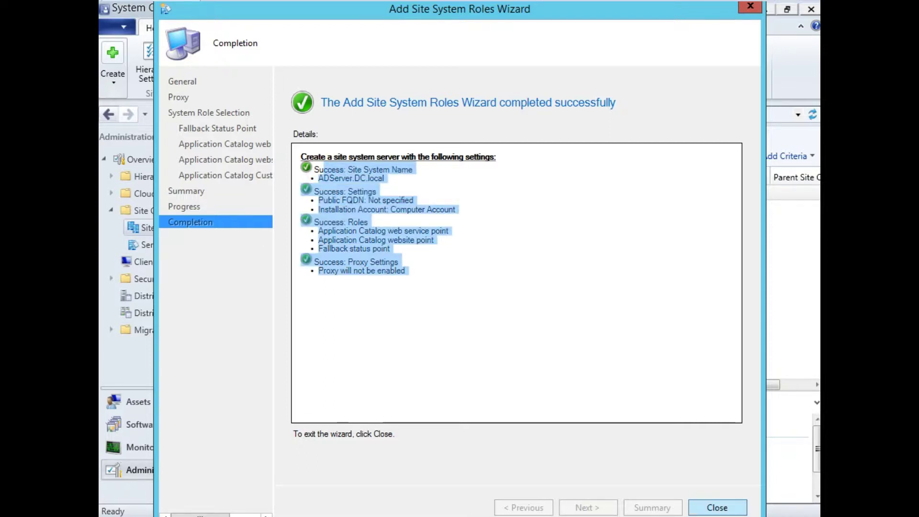
pyautogui.click(704, 506)
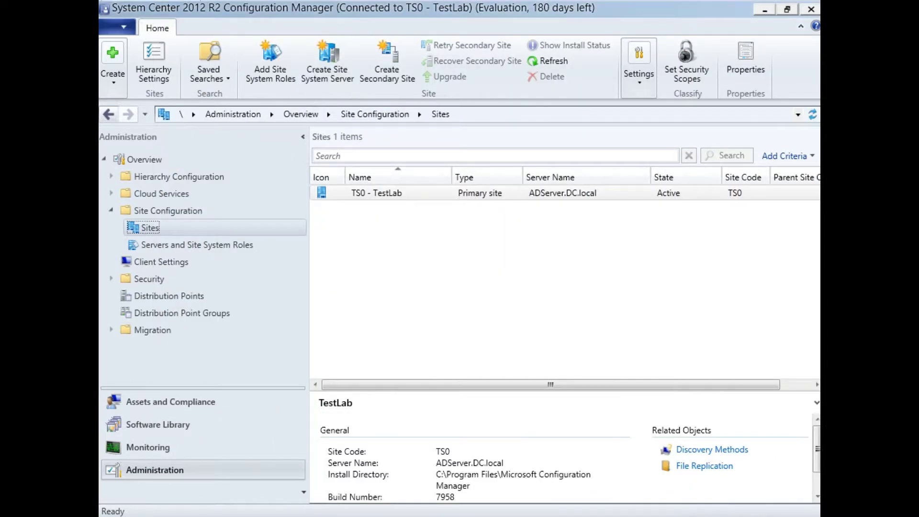
pyautogui.click(375, 191)
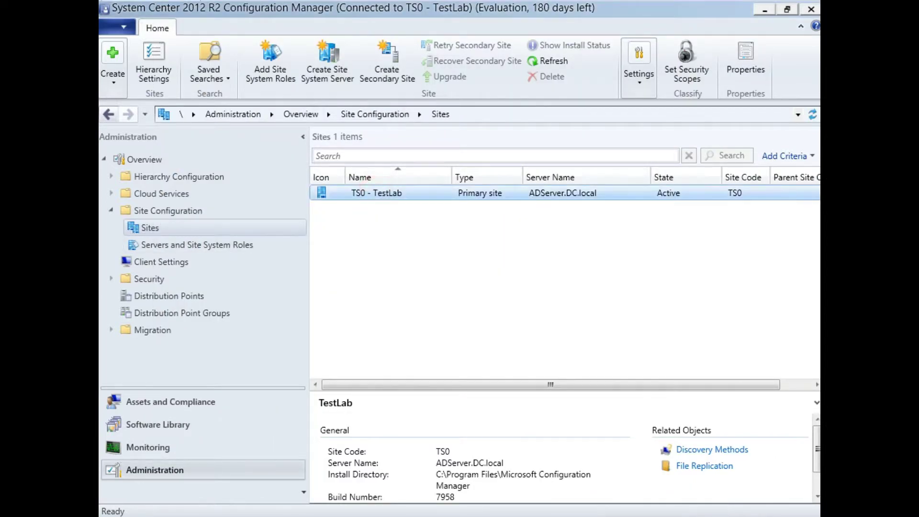
pyautogui.click(150, 227)
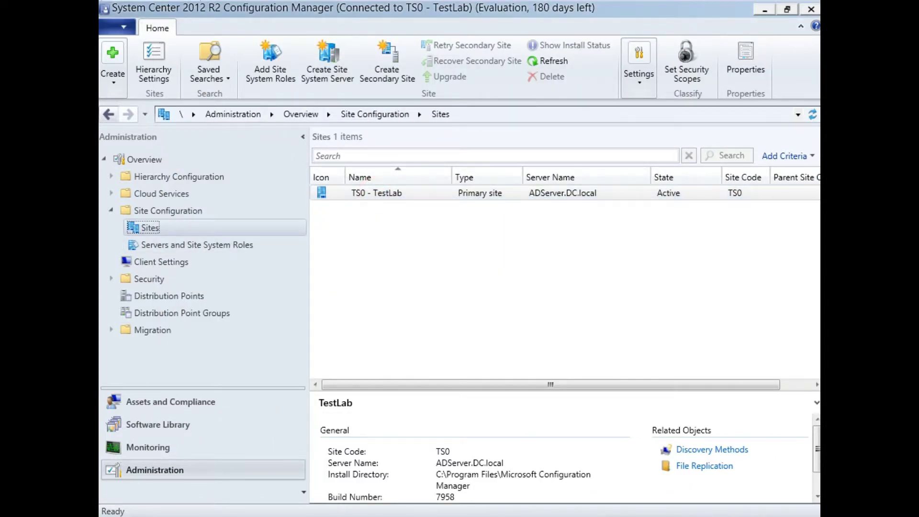
# Step: Start custom client device settings covering Client Policy, Compliance Settings, Computer Agent, Computer Restart, Remote Tools and Software Deployment
pyautogui.click(143, 261)
pyautogui.rightClick(164, 262)
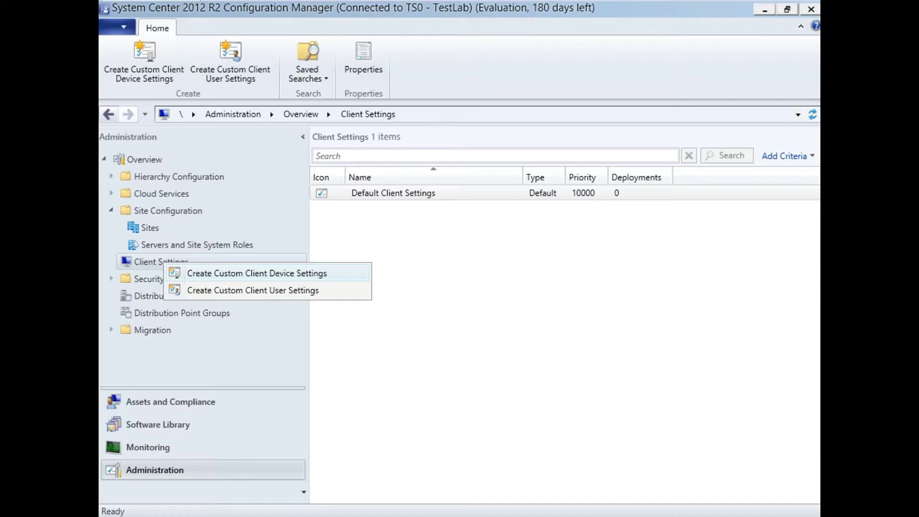
pyautogui.click(325, 273)
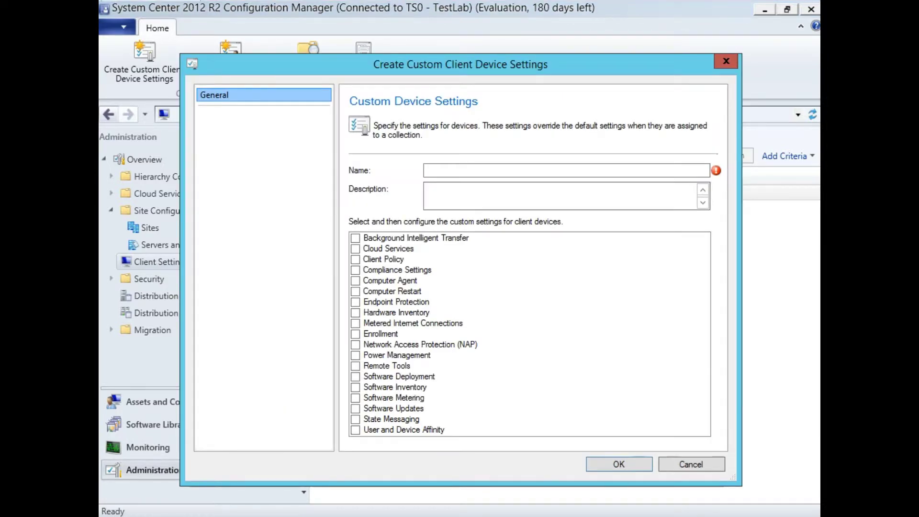
pyautogui.click(399, 376)
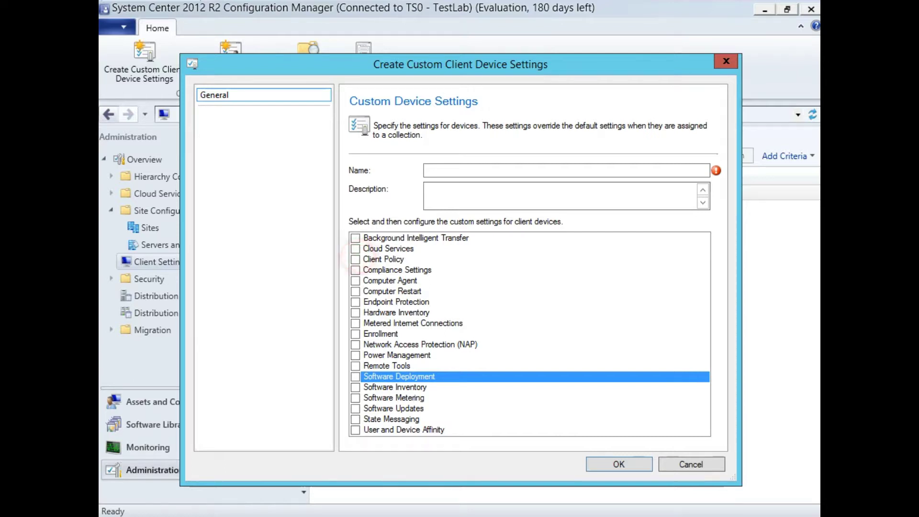
pyautogui.click(355, 259)
pyautogui.click(355, 269)
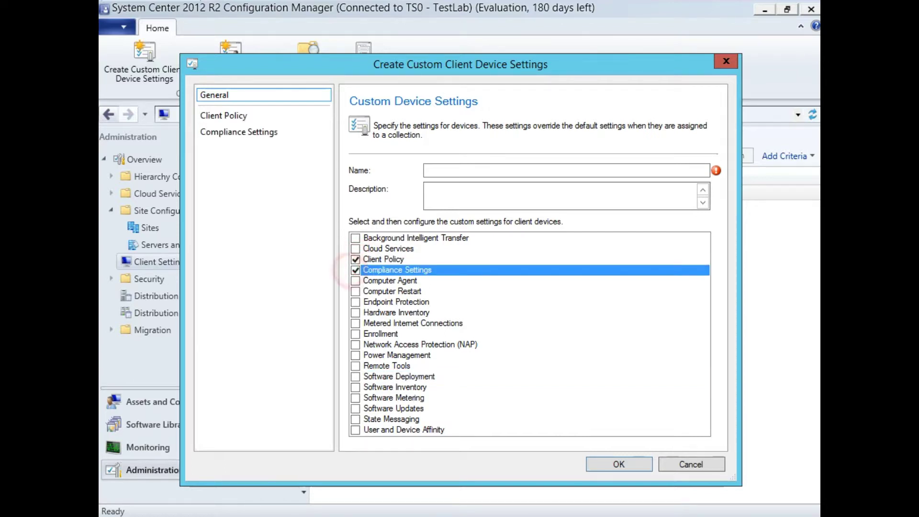
pyautogui.click(355, 280)
pyautogui.click(355, 290)
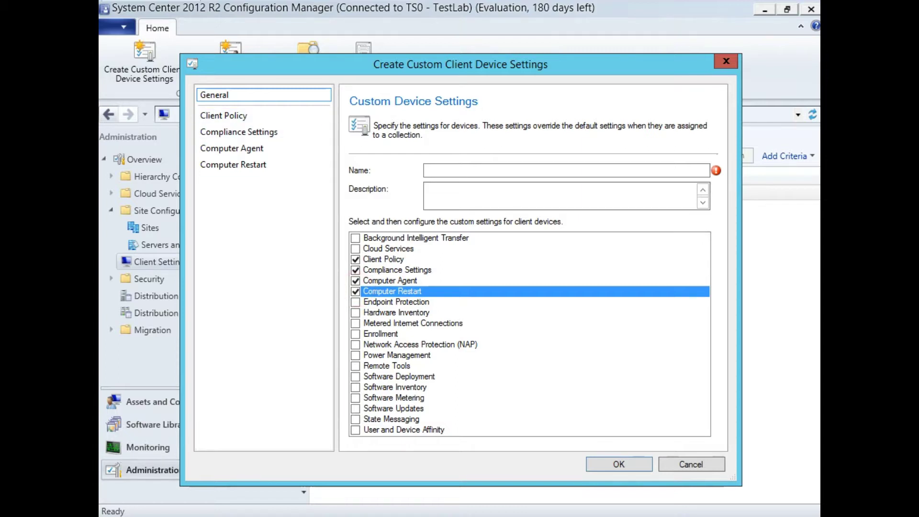
pyautogui.click(355, 376)
pyautogui.click(355, 366)
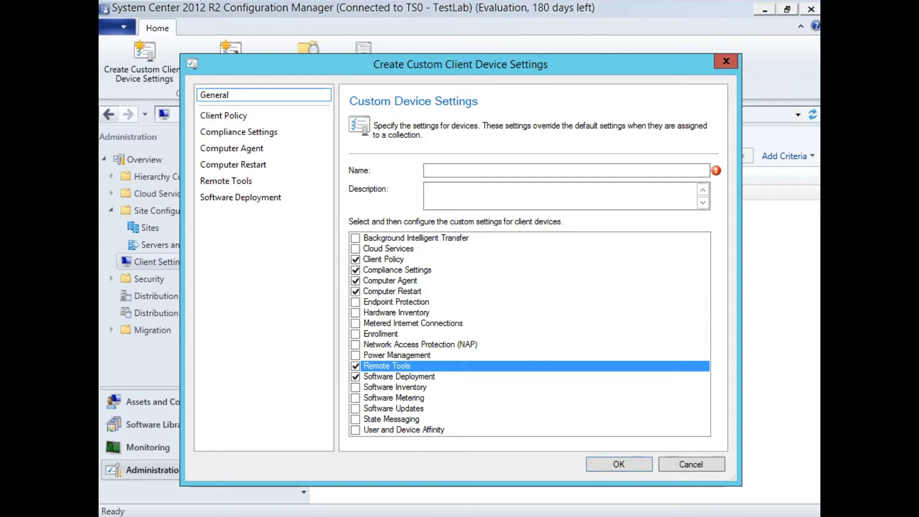
# Step: Name the custom device settings "My Custom Client Device Settings"
pyautogui.click(544, 171)
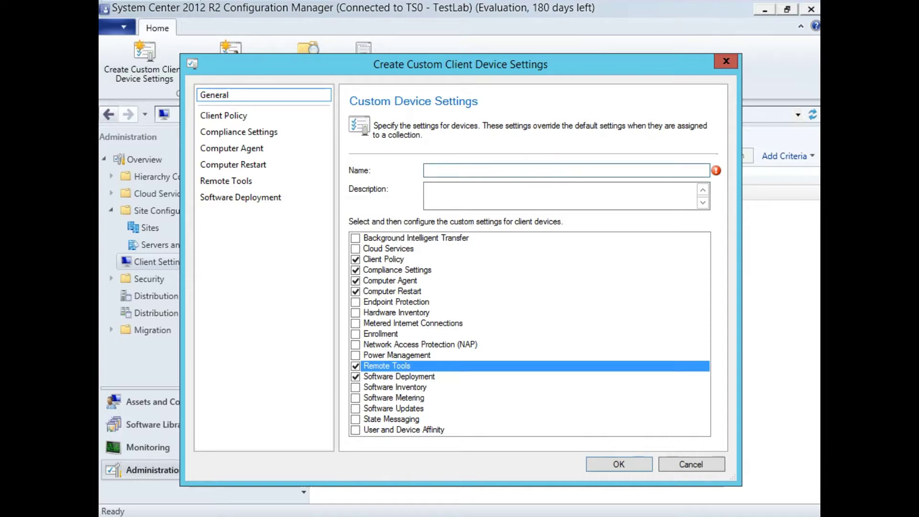
pyautogui.write('My Custom Client De')
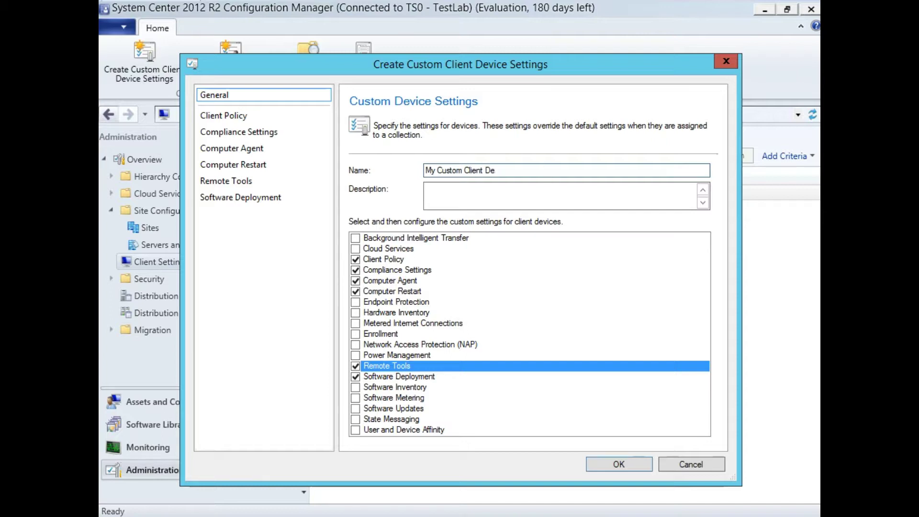
pyautogui.write('vice Settings')
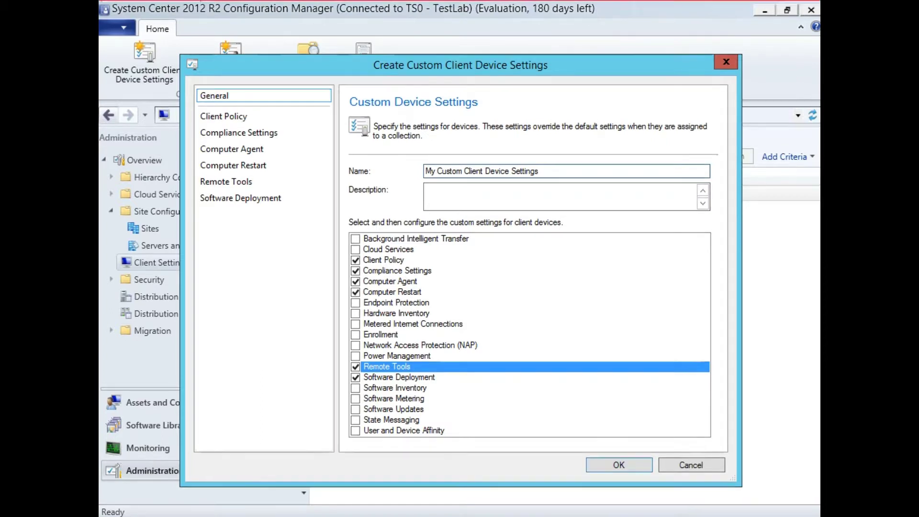
# Step: Set the client policy polling interval to 5 minutes and keep compliance evaluation on clients set to Yes
pyautogui.click(235, 118)
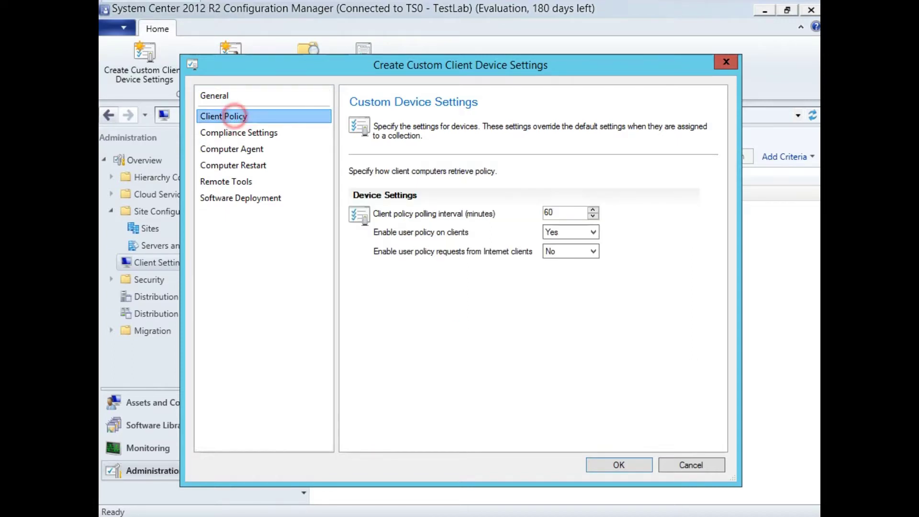
pyautogui.click(560, 214)
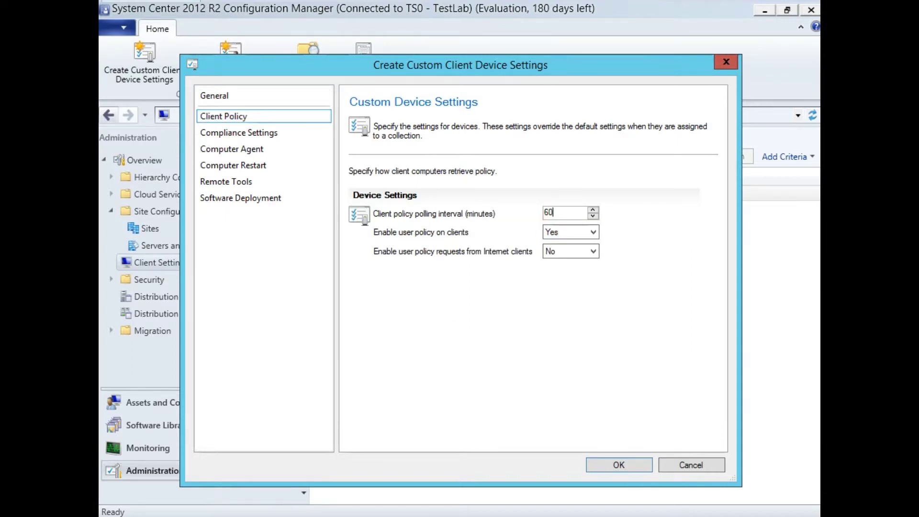
pyautogui.doubleClick(559, 212)
pyautogui.write('5')
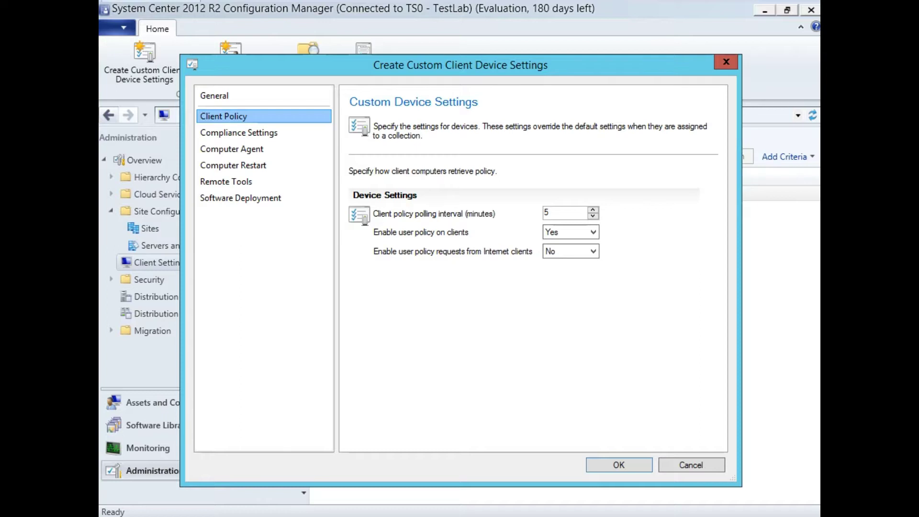
pyautogui.click(223, 133)
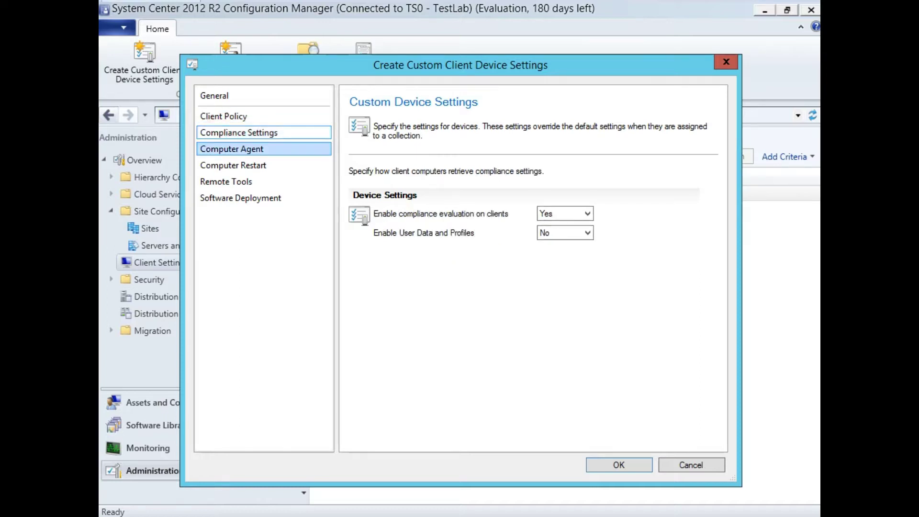
pyautogui.click(550, 213)
pyautogui.click(550, 212)
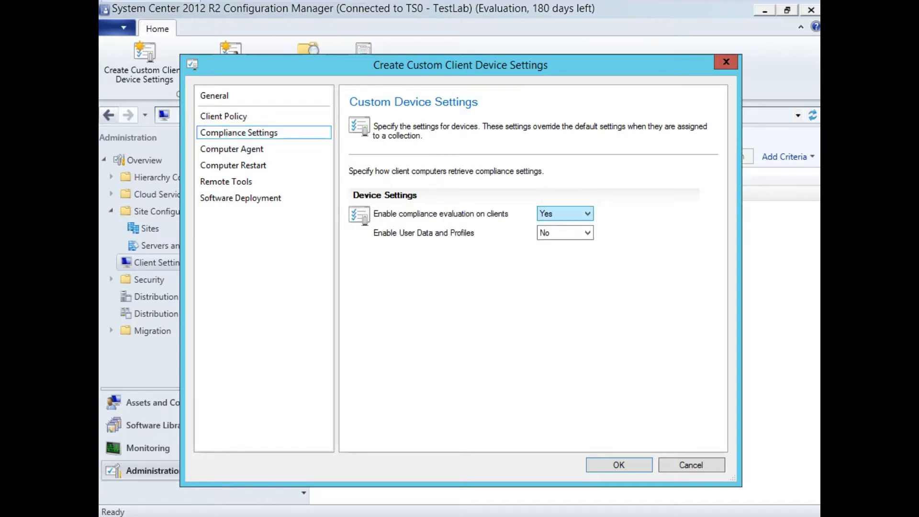
# Step: In the Computer Agent settings, set the default Application Catalog website point to ADServer.DC.local (use intranet FQDN)
pyautogui.click(254, 149)
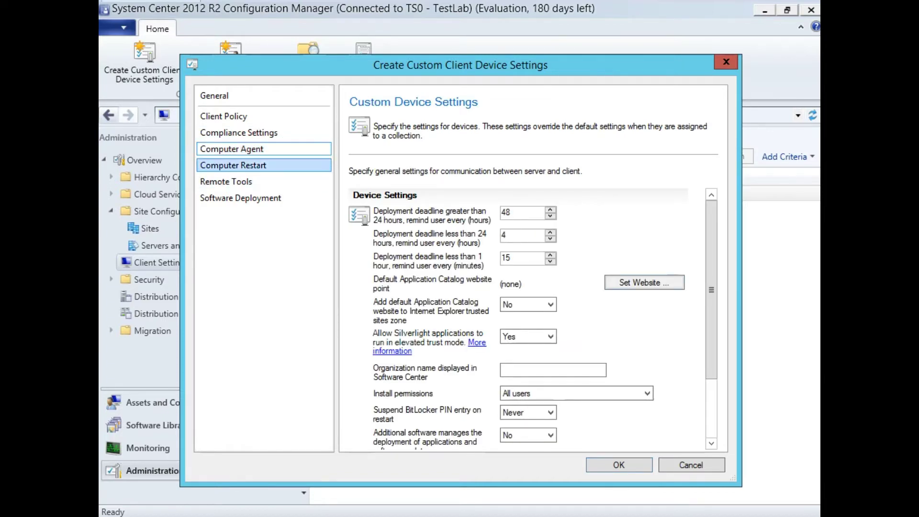
pyautogui.click(646, 282)
pyautogui.click(471, 236)
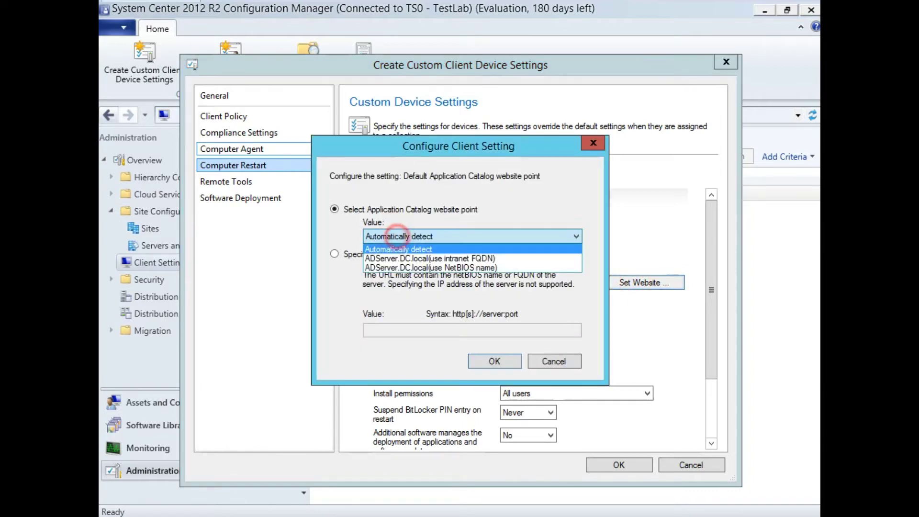
pyautogui.click(411, 253)
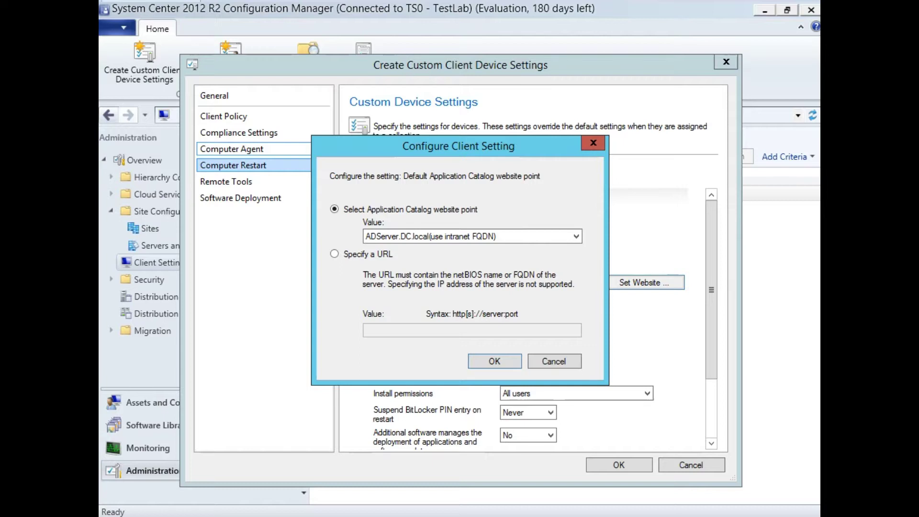
pyautogui.click(494, 360)
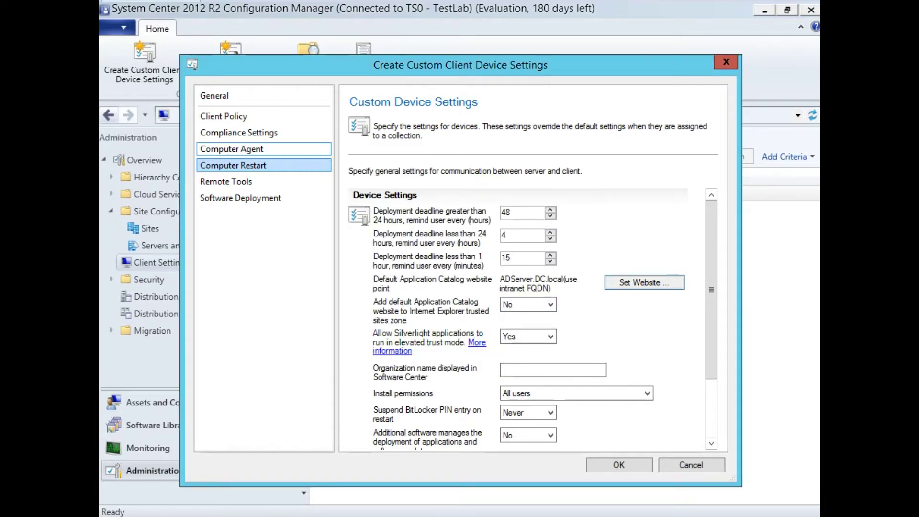
# Step: Add the default catalog website to the Internet Explorer trusted sites zone and set the Software Center organization name to TestLab Organization SCCM
pyautogui.click(527, 304)
pyautogui.click(512, 327)
pyautogui.click(537, 370)
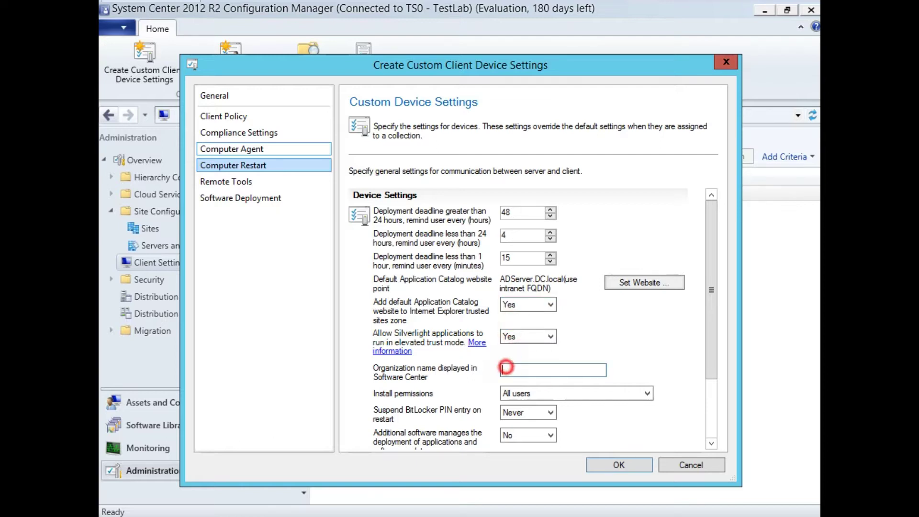
pyautogui.write('TestLab Orgab')
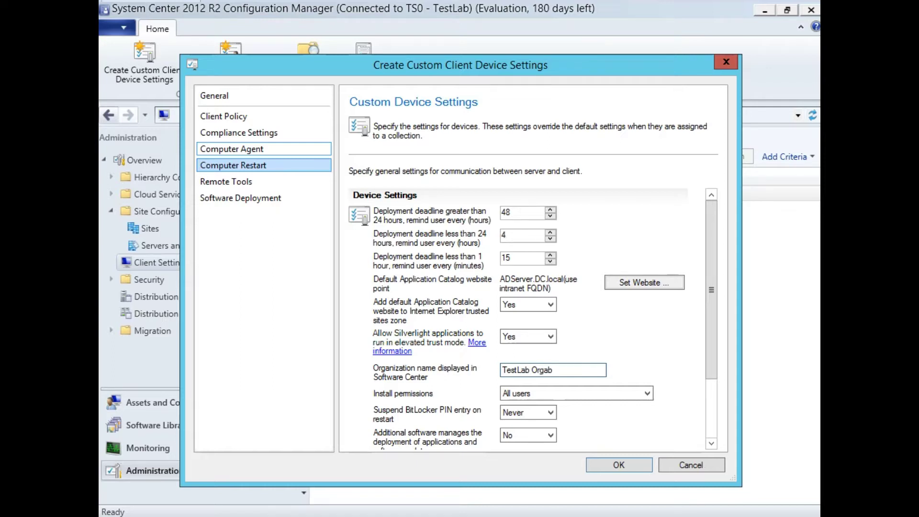
pyautogui.press('BackSpace')
pyautogui.write('nization SCCM')
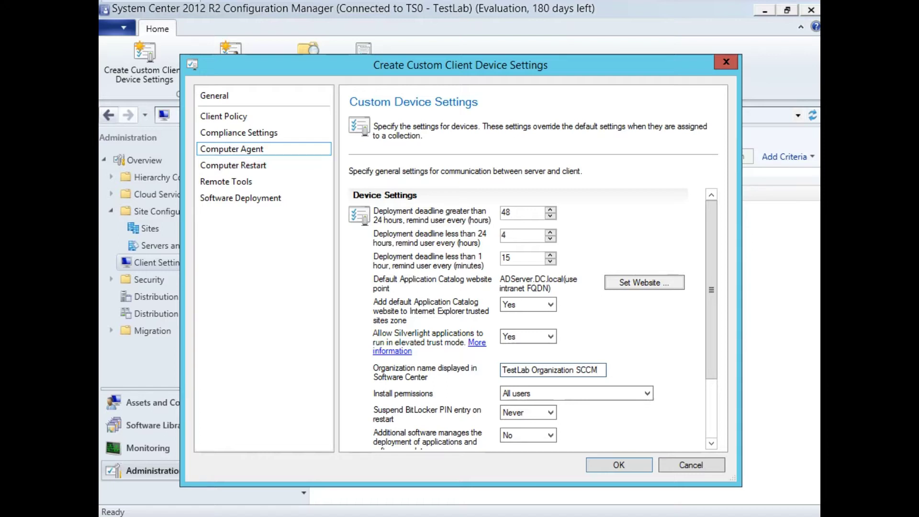
# Step: In the Computer Restart settings, set the temporary restart notification interval to 60 minutes
pyautogui.click(268, 164)
pyautogui.click(268, 165)
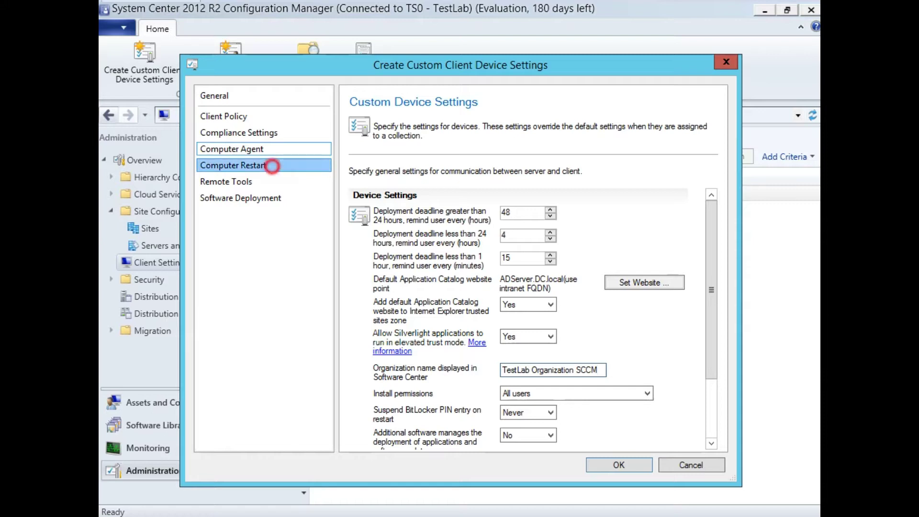
pyautogui.doubleClick(557, 212)
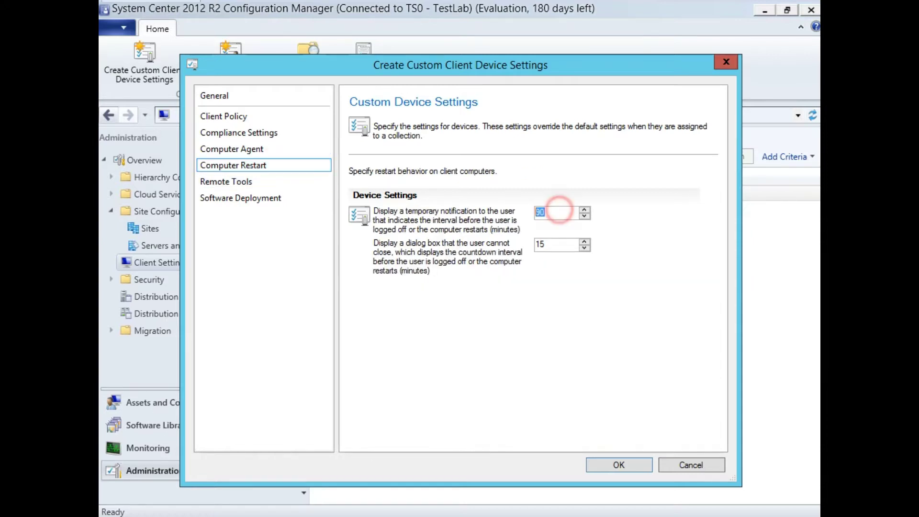
pyautogui.write('60')
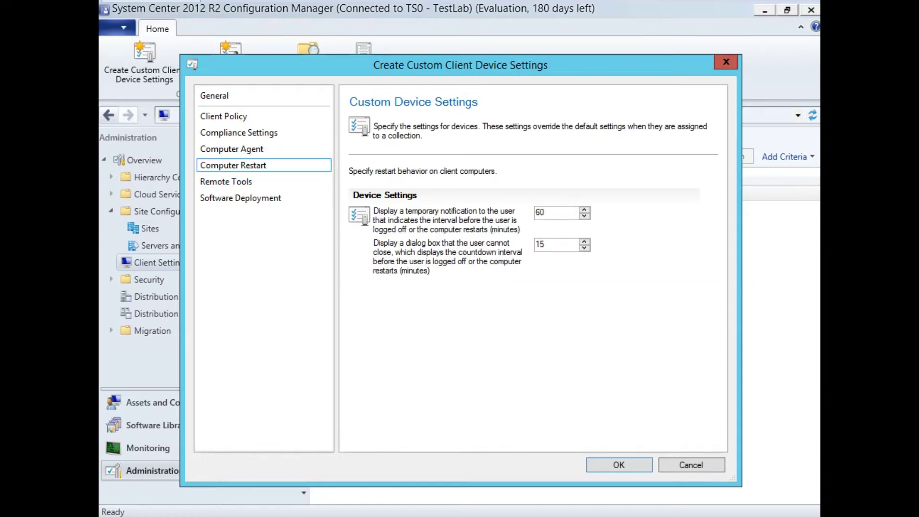
pyautogui.click(557, 318)
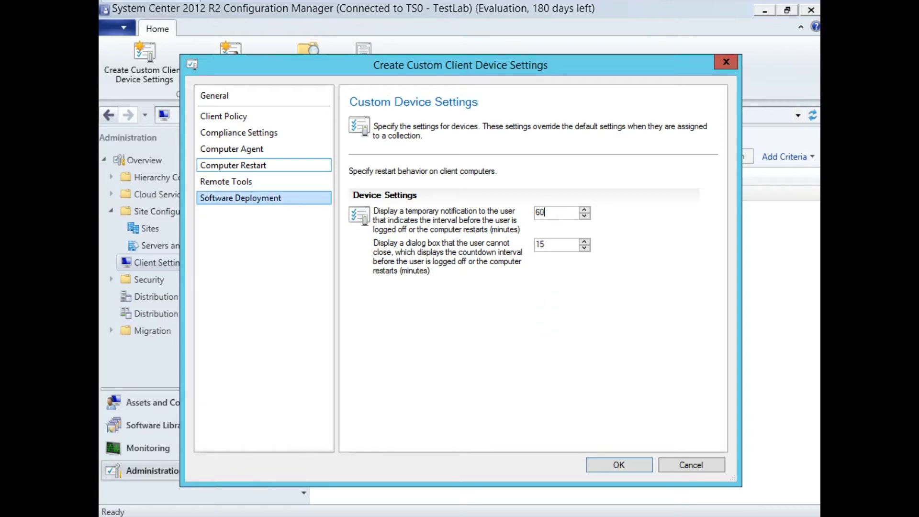
# Step: In Remote Tools, enable Remote Control for the Domain, Private and Public firewall profiles and keep the user permission prompt set to Yes
pyautogui.click(232, 181)
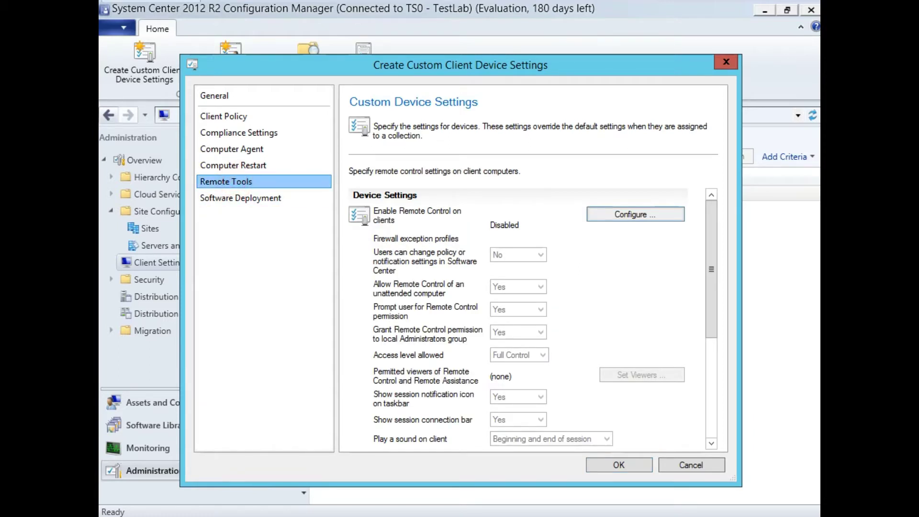
pyautogui.click(627, 214)
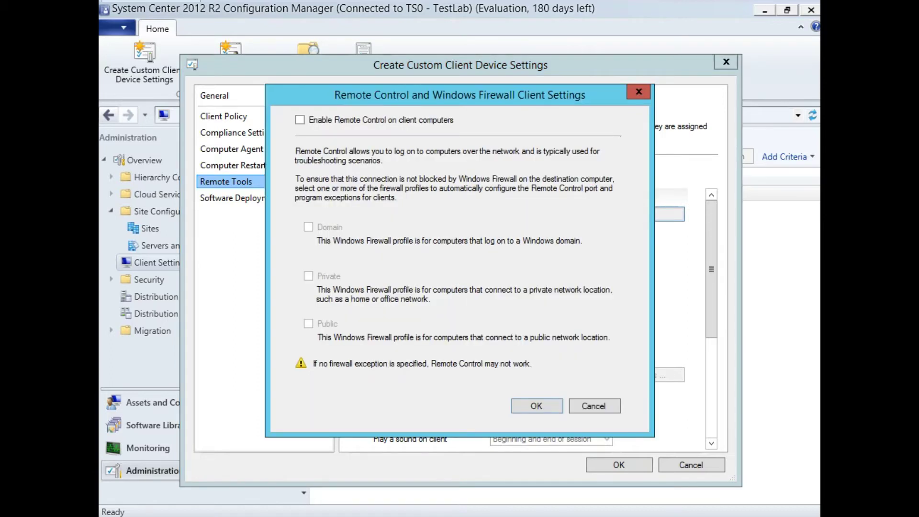
pyautogui.click(300, 119)
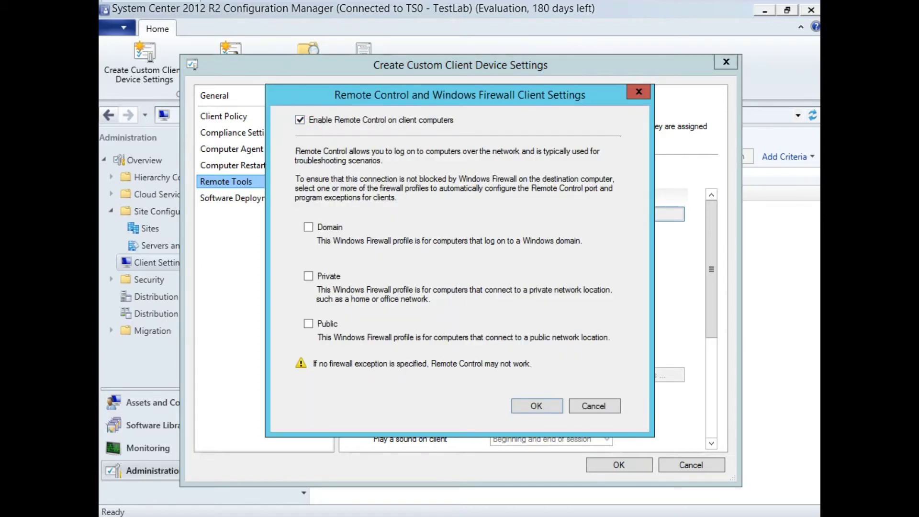
pyautogui.click(308, 227)
pyautogui.click(308, 276)
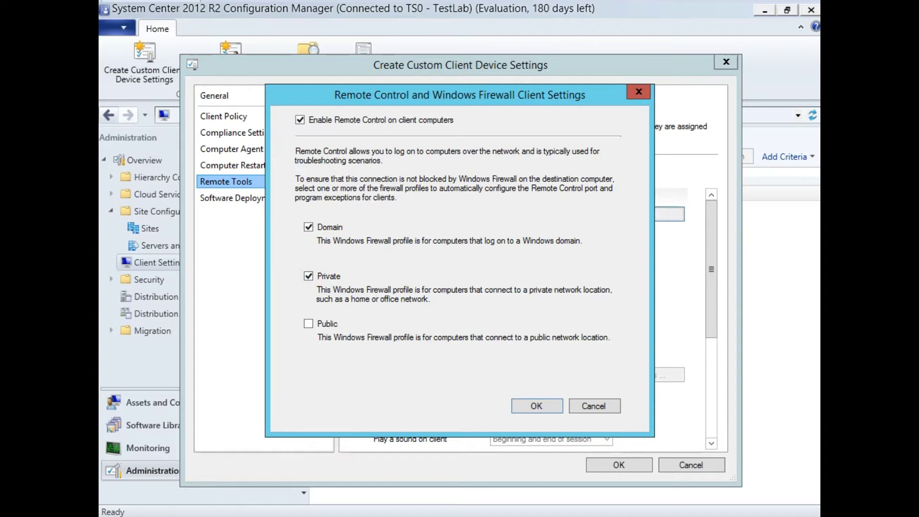
pyautogui.click(308, 323)
pyautogui.click(536, 405)
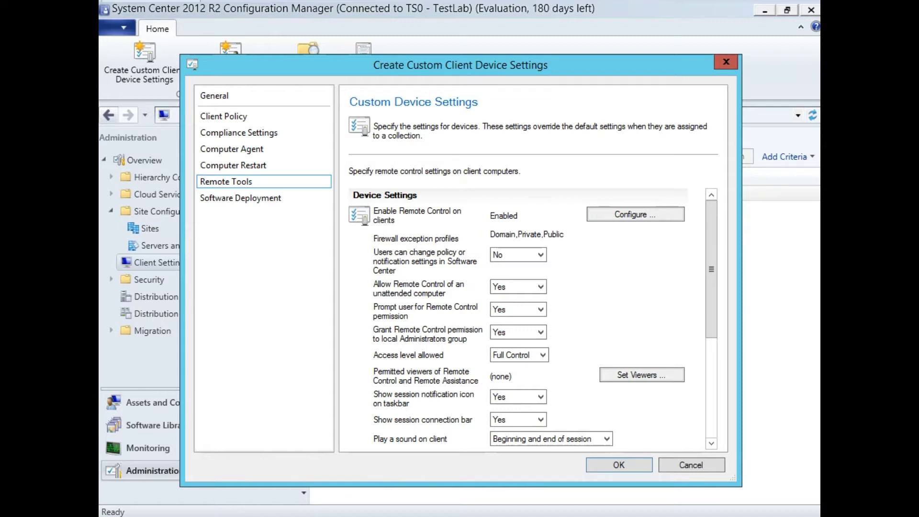
pyautogui.click(499, 310)
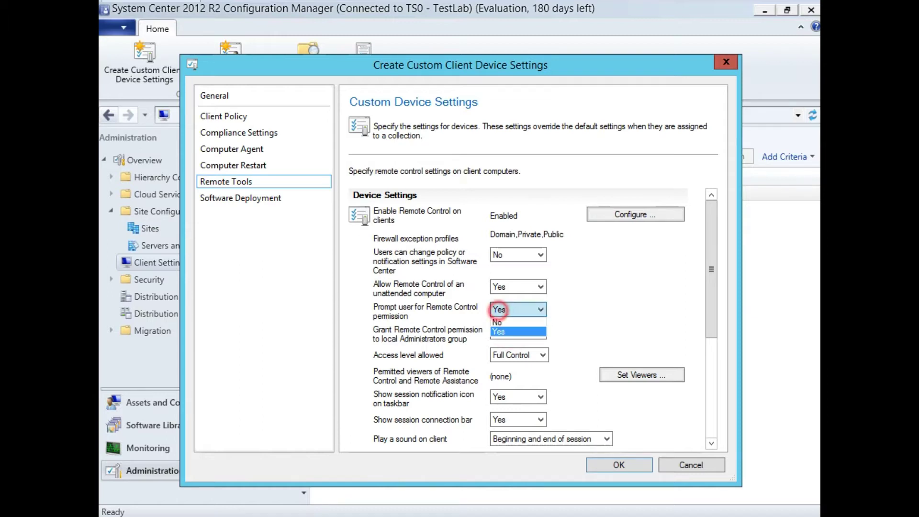
pyautogui.click(498, 331)
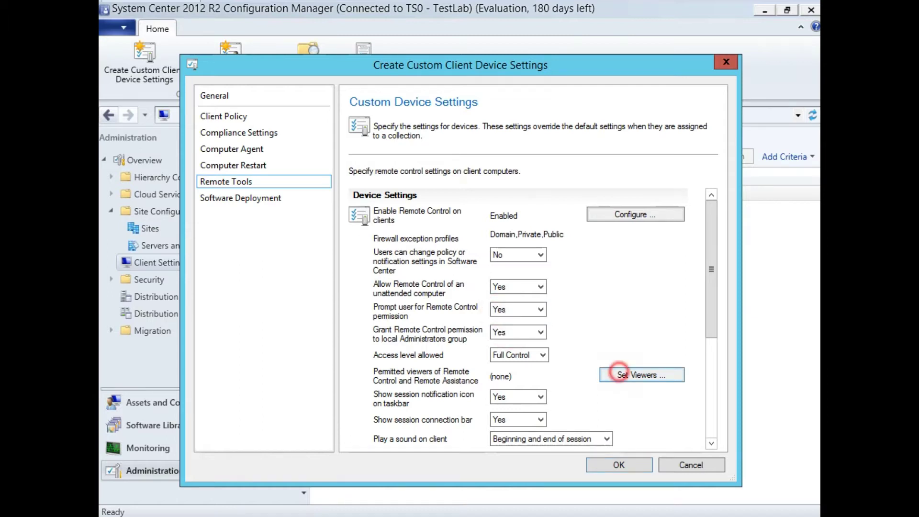
pyautogui.click(618, 372)
pyautogui.click(582, 190)
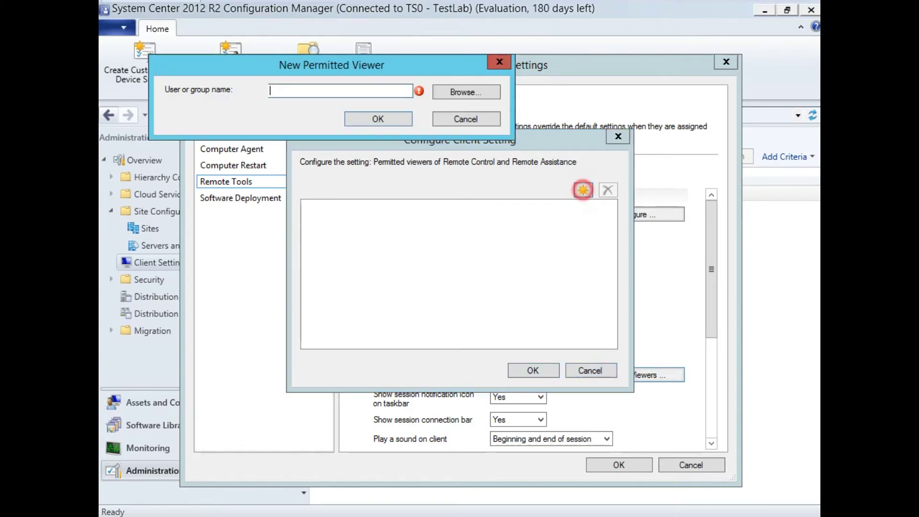
pyautogui.click(363, 91)
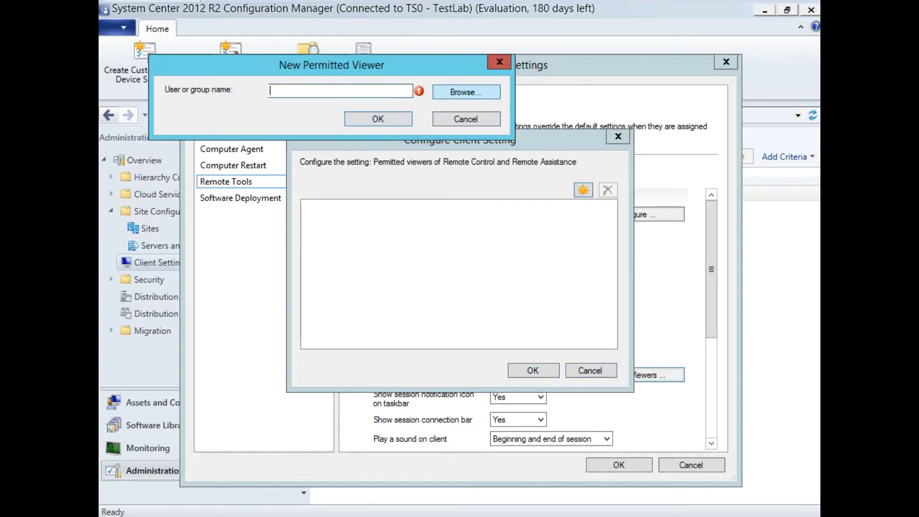
pyautogui.click(466, 92)
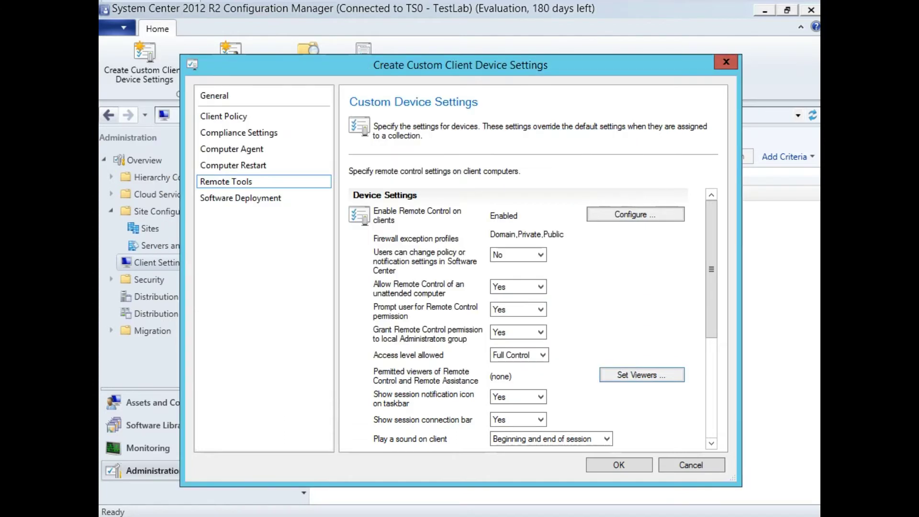
# Step: Add the domain account DC\Administrator as a permitted viewer of Remote Control and Remote Assistance
pyautogui.click(641, 375)
pyautogui.click(582, 190)
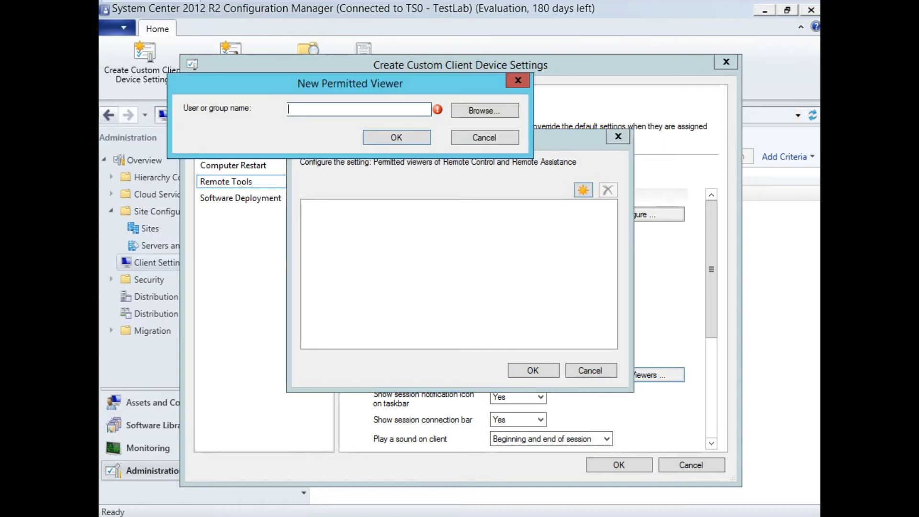
pyautogui.click(466, 110)
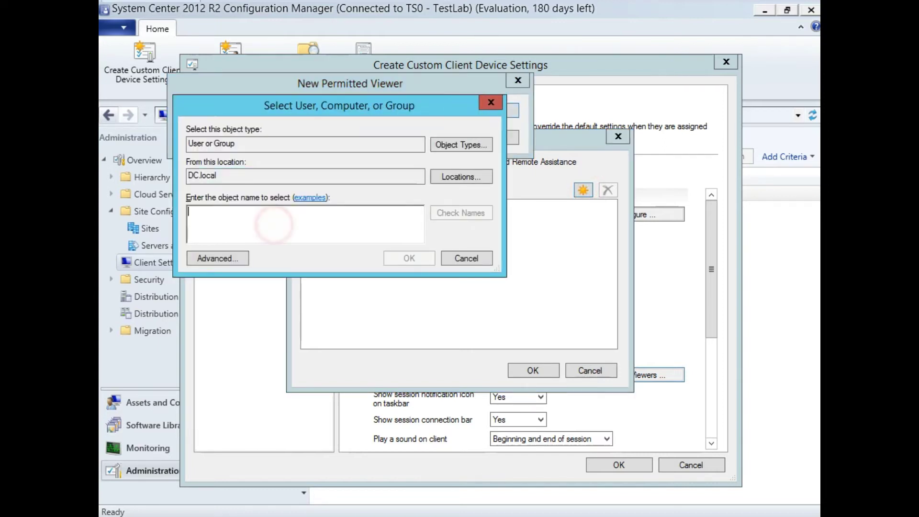
pyautogui.write('admin')
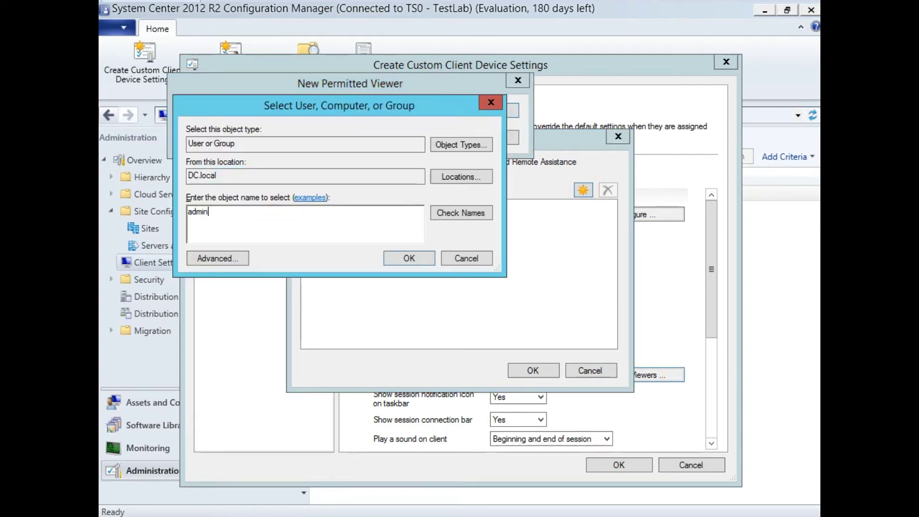
pyautogui.write('istrator')
pyautogui.hotkey('alt', 'k')
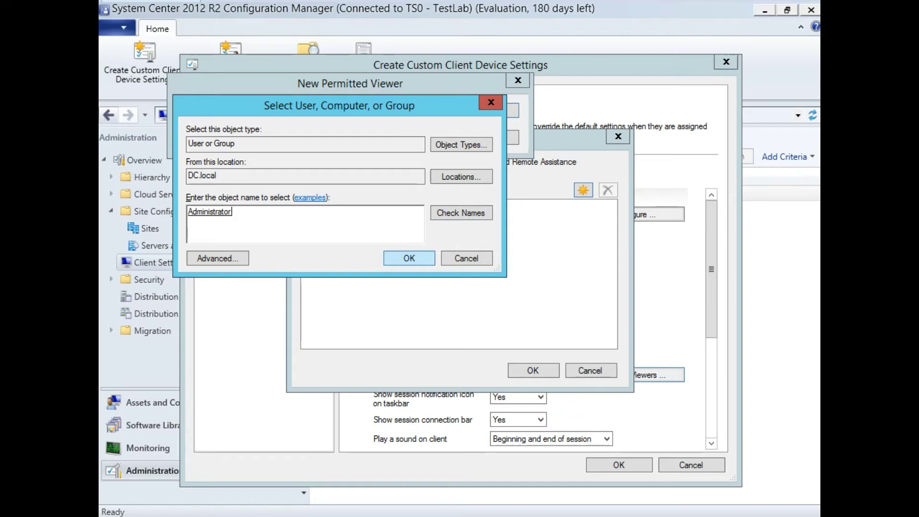
pyautogui.click(409, 259)
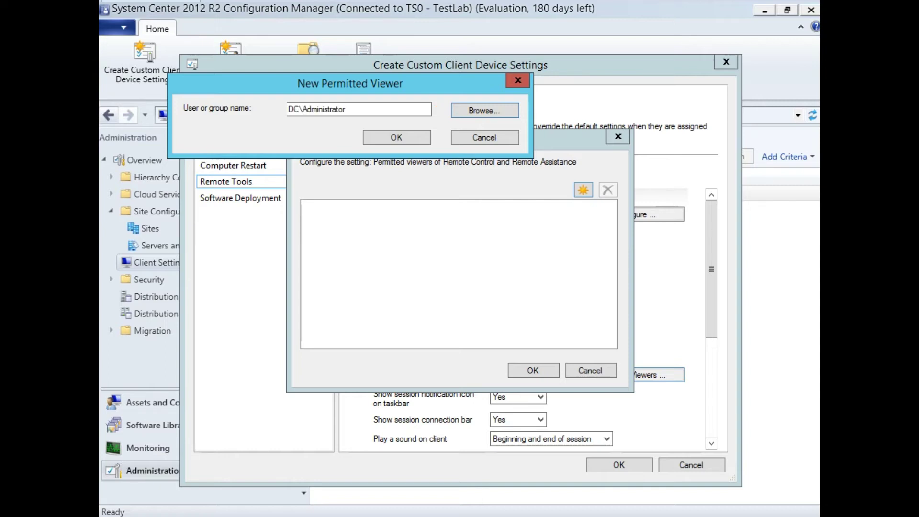
pyautogui.click(355, 107)
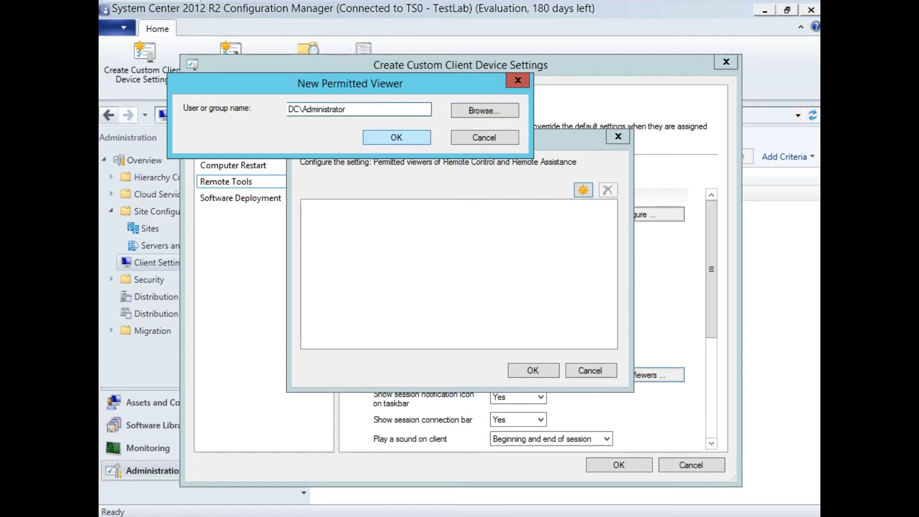
pyautogui.click(398, 136)
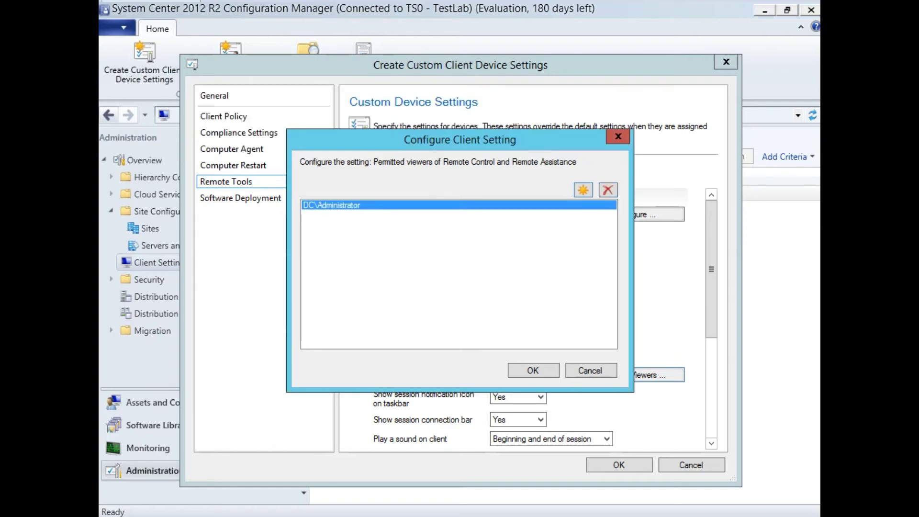
pyautogui.click(533, 370)
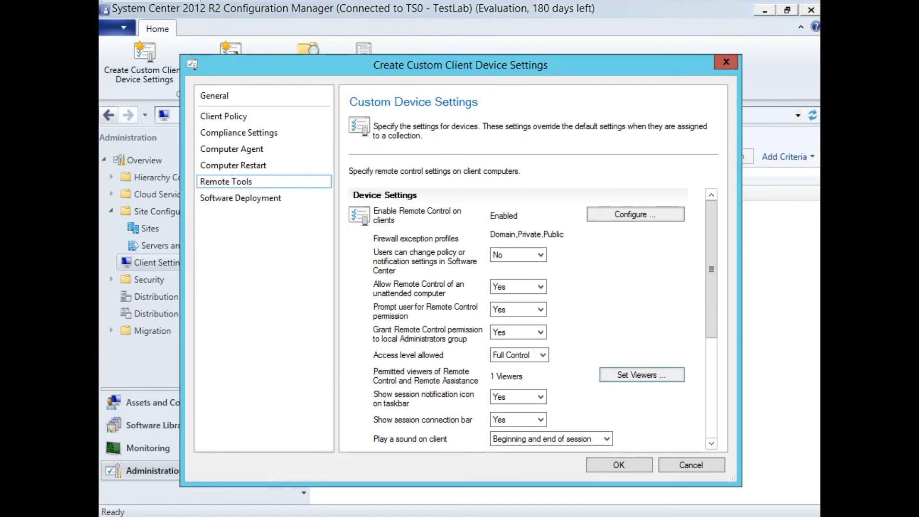
pyautogui.scroll(-5, 526, 315)
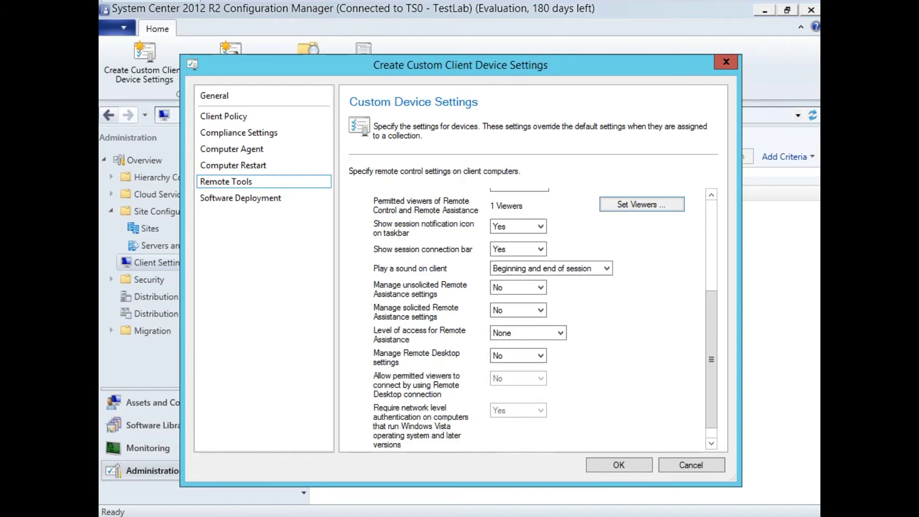
# Step: In Software Deployment, set deployment re-evaluation to a simple schedule running every 2 days and save the custom device settings
pyautogui.click(240, 198)
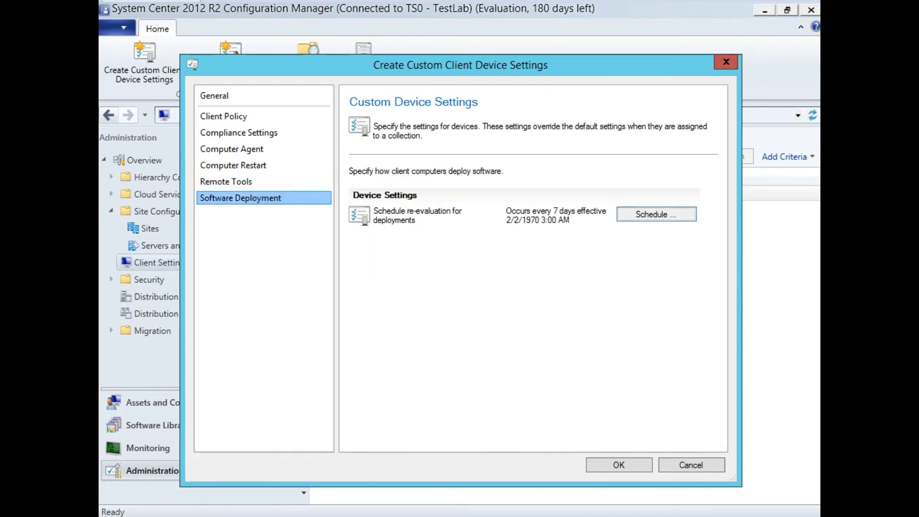
pyautogui.click(660, 213)
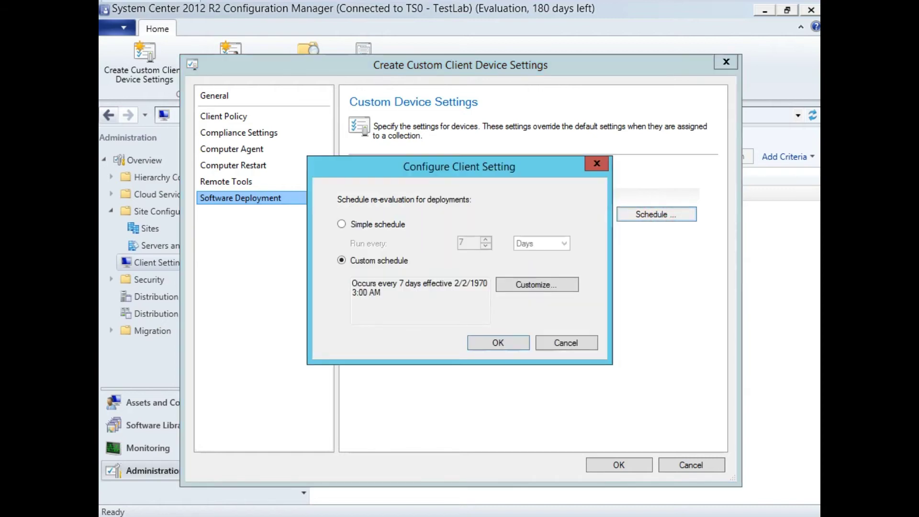
pyautogui.click(341, 224)
pyautogui.doubleClick(467, 243)
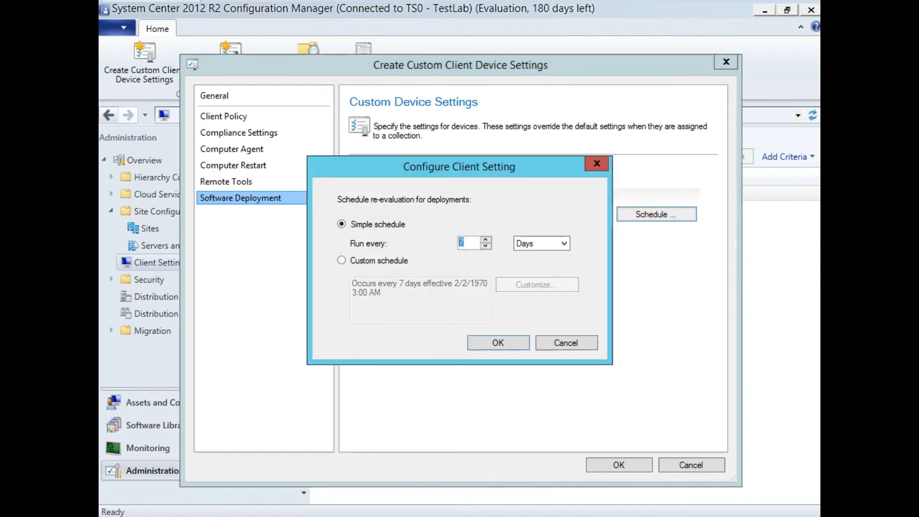
pyautogui.write('2')
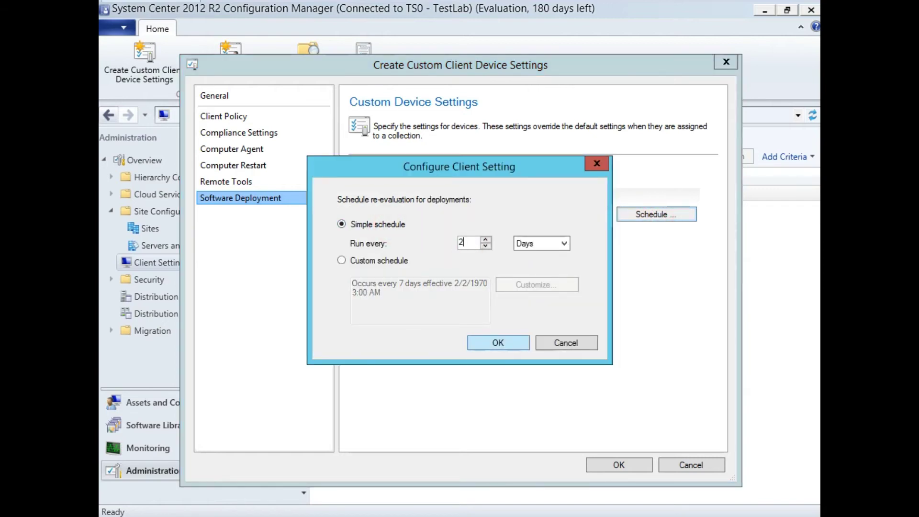
pyautogui.click(498, 342)
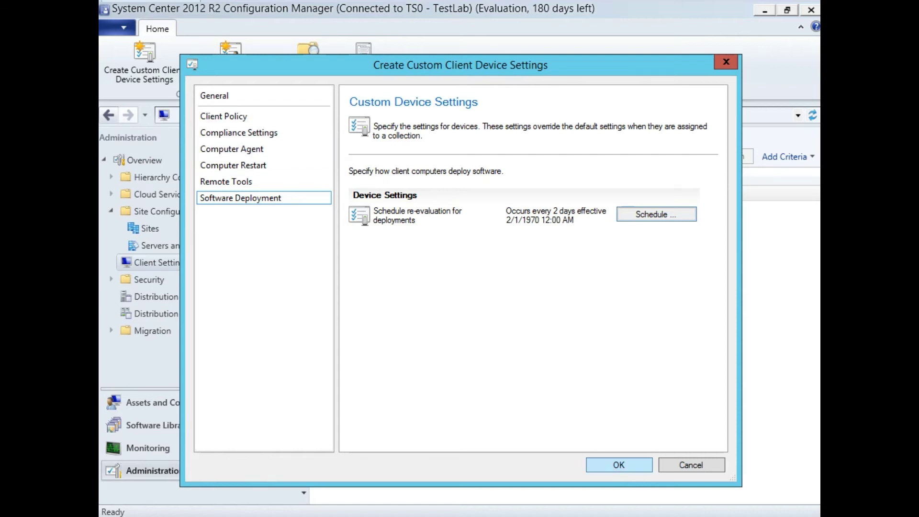
pyautogui.click(607, 468)
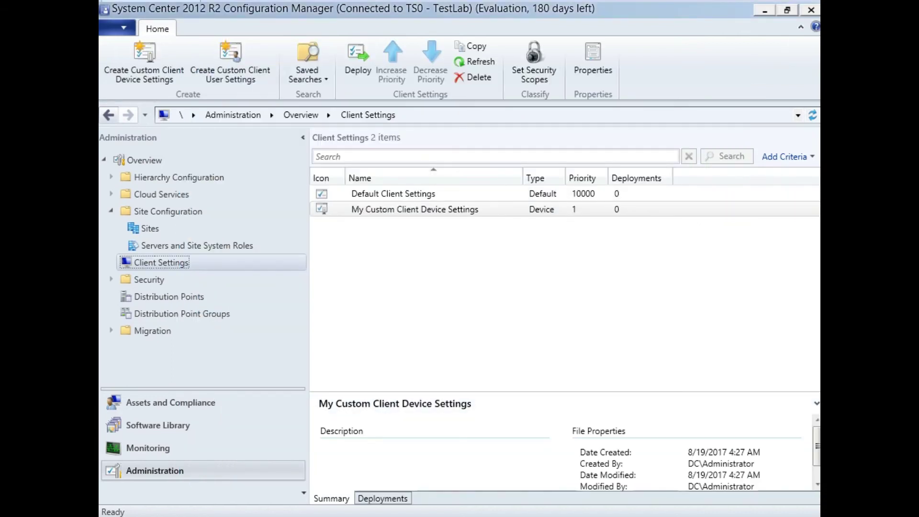
# Step: Start new custom client user settings named Mu Custom User Settings and include User and Device Affinity
pyautogui.rightClick(156, 262)
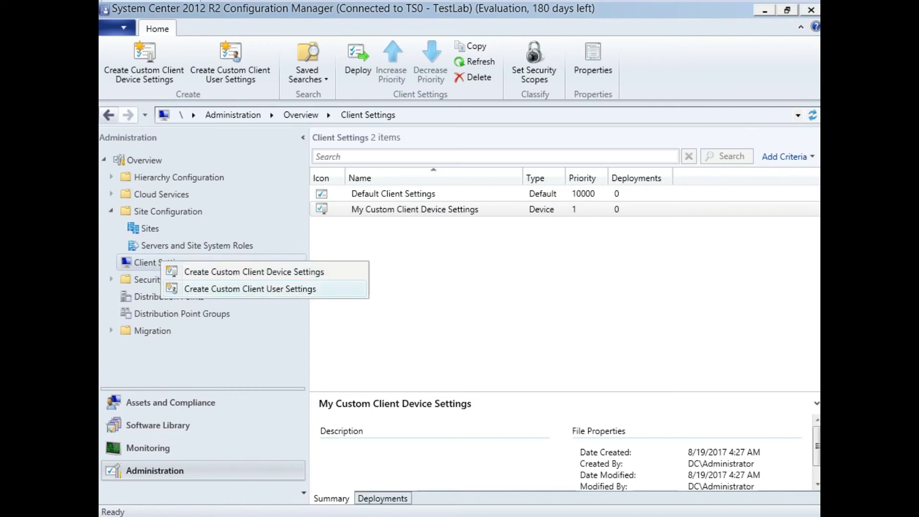
pyautogui.click(263, 289)
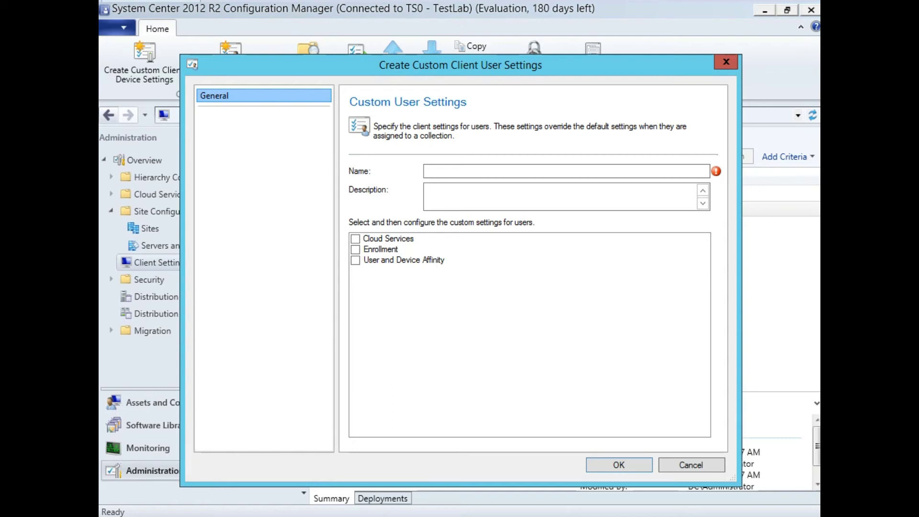
pyautogui.click(355, 260)
pyautogui.click(452, 169)
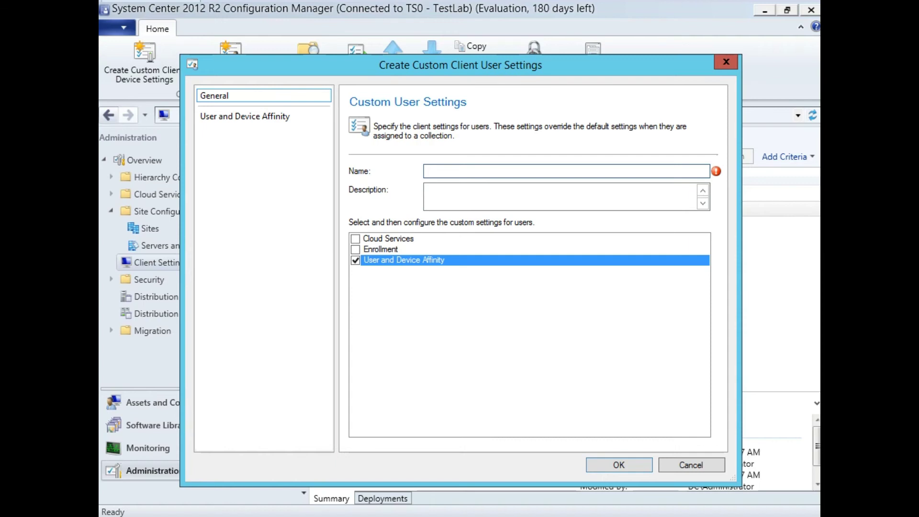
pyautogui.click(476, 170)
pyautogui.write('Mu Custom ')
pyautogui.write('User')
pyautogui.write(' Se')
pyautogui.write('ttings')
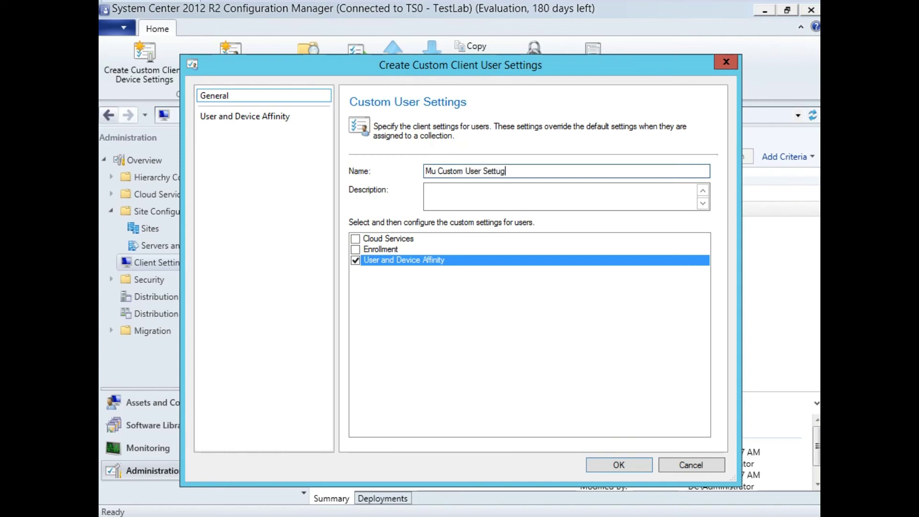
pyautogui.press('BackSpace')
pyautogui.press('BackSpace')
pyautogui.press('BackSpace')
pyautogui.press('BackSpace')
pyautogui.write('ings')
pyautogui.click(363, 261)
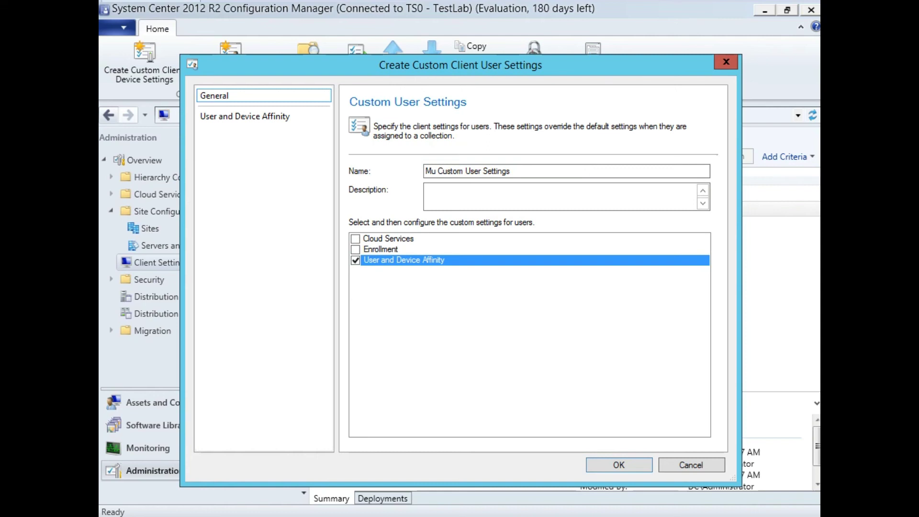
# Step: Set Allow user to define their primary devices to Yes and save the custom user settings
pyautogui.click(229, 116)
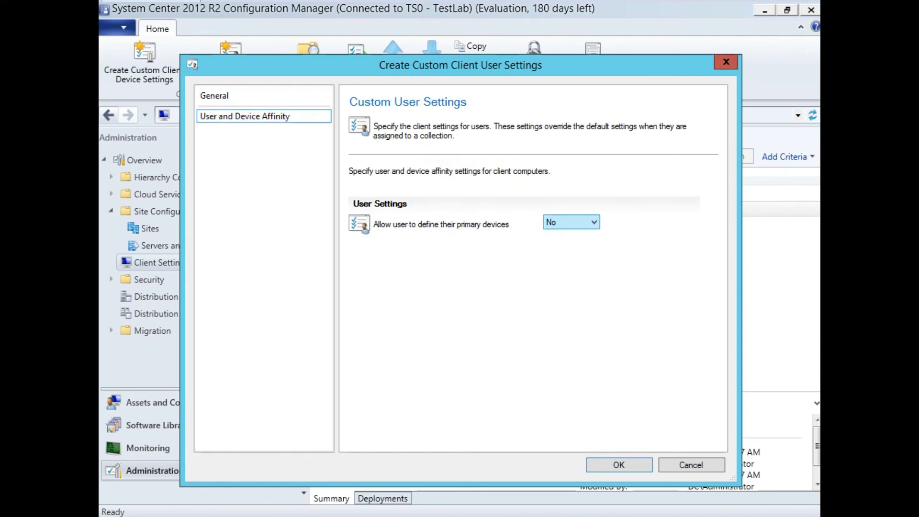
pyautogui.click(571, 221)
pyautogui.click(556, 240)
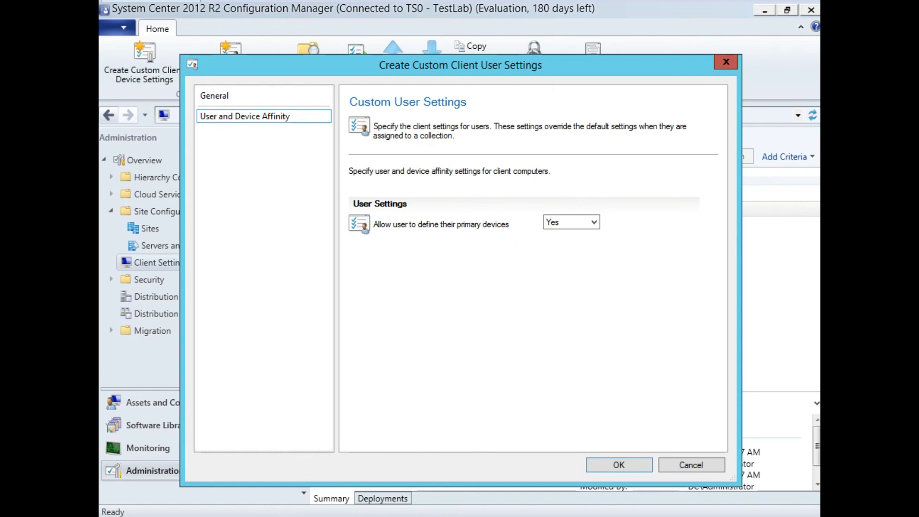
pyautogui.click(571, 222)
pyautogui.click(572, 224)
pyautogui.click(617, 464)
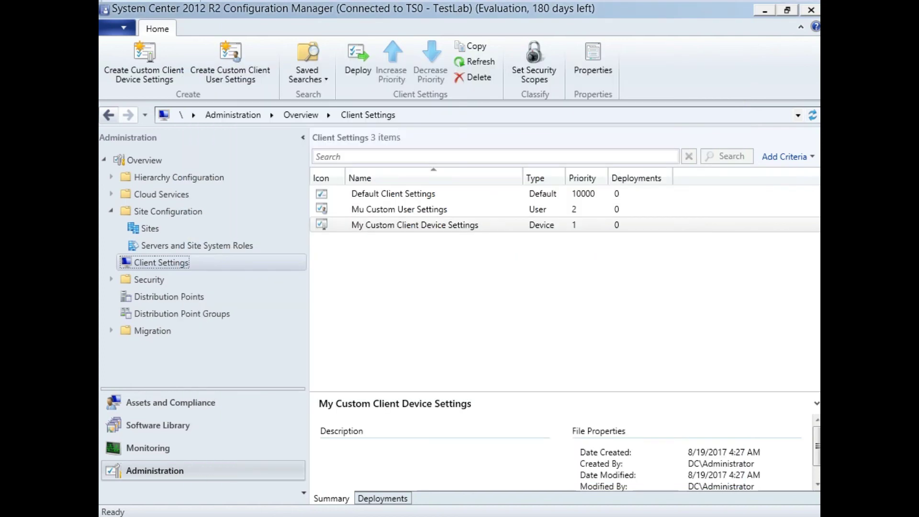
pyautogui.click(412, 209)
pyautogui.click(411, 225)
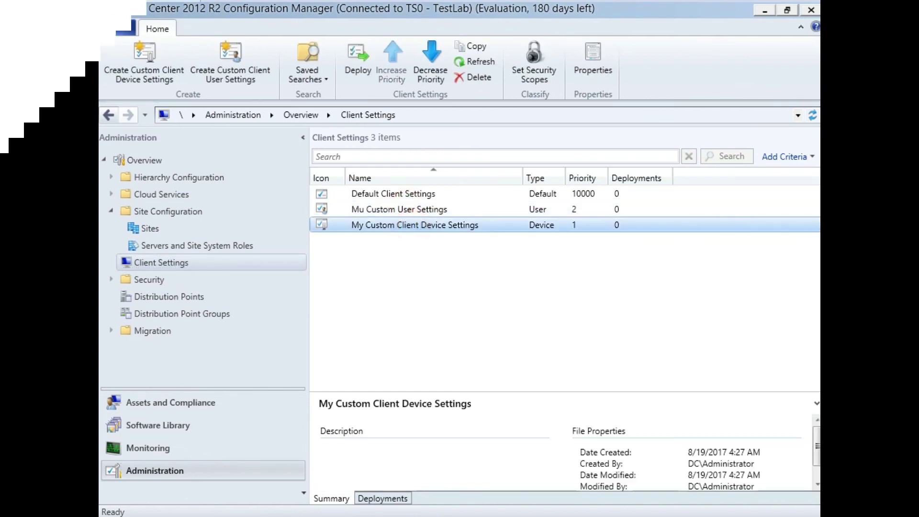